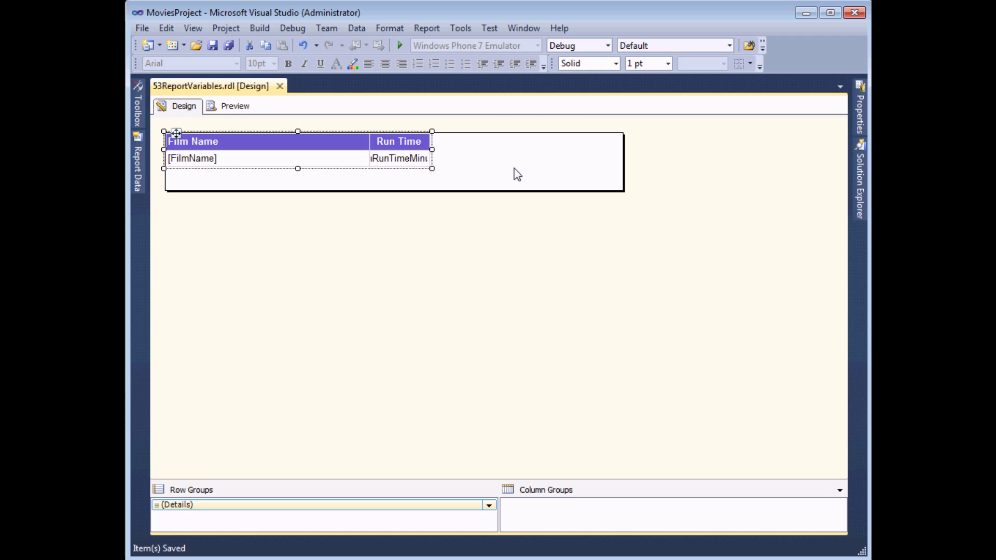
Insert a column to the right of Run Time and set its detail cell to the expression =now()
{"action": "left_click", "coordinate": [335, 146]}
{"action": "right_click", "coordinate": [403, 126]}
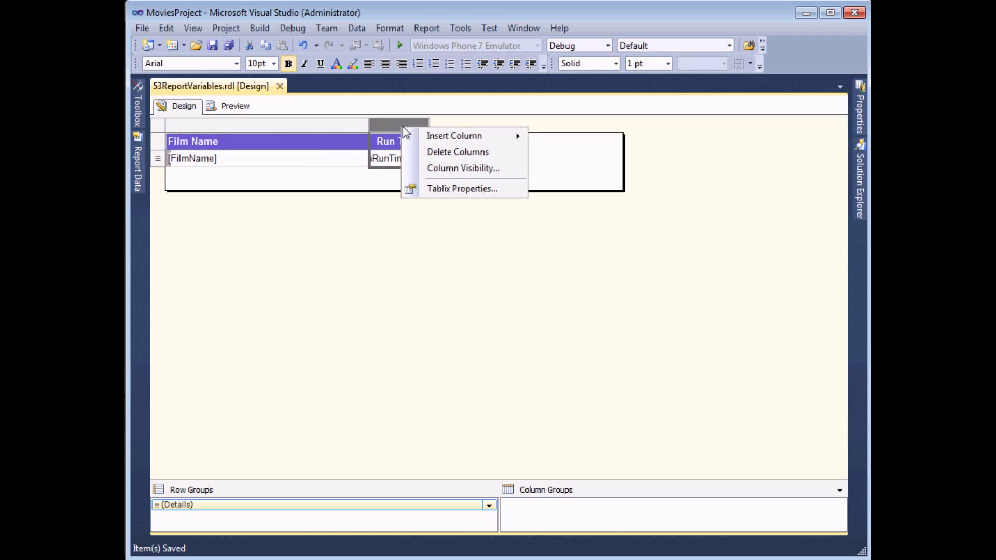
{"action": "mouse_move", "coordinate": [448, 139]}
{"action": "left_click", "coordinate": [563, 153]}
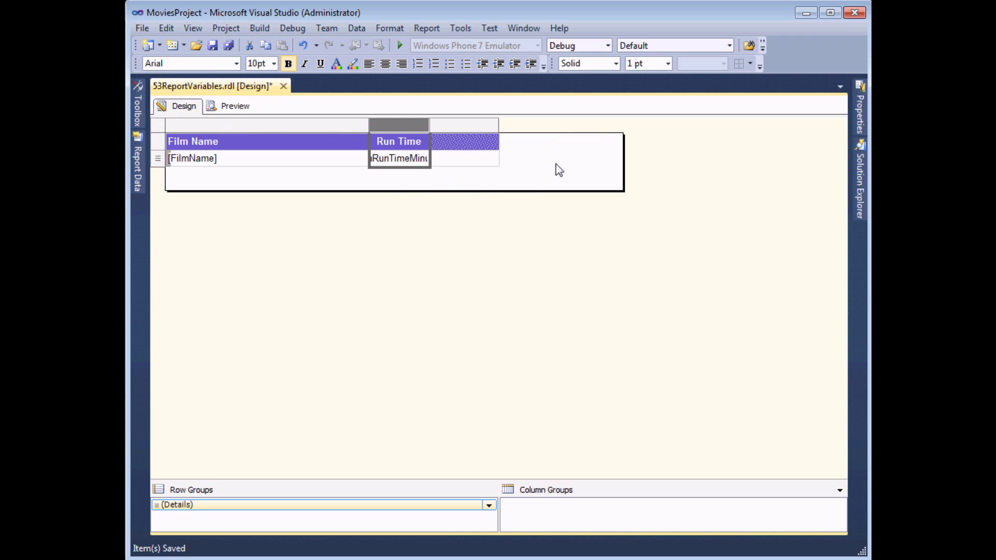
{"action": "right_click", "coordinate": [465, 162]}
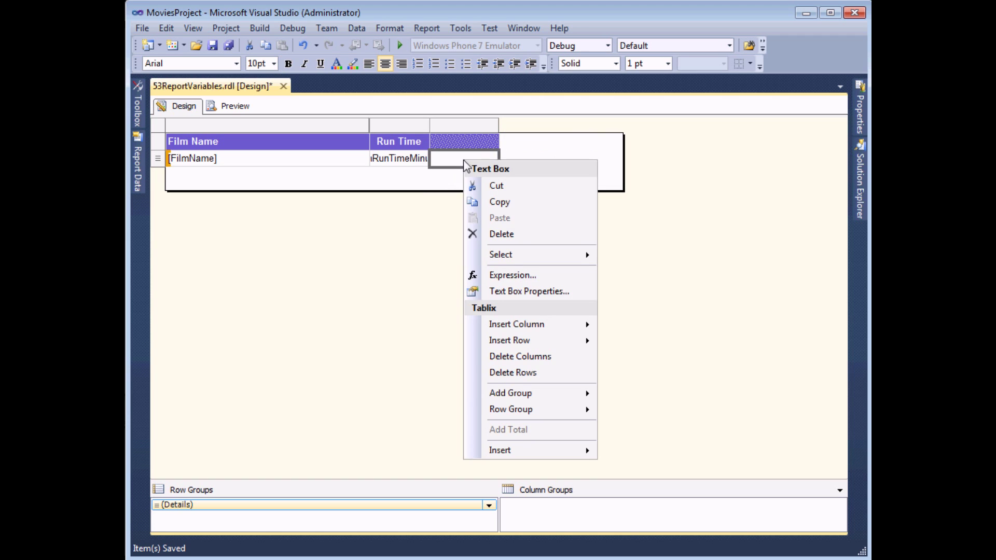
{"action": "left_click", "coordinate": [519, 275]}
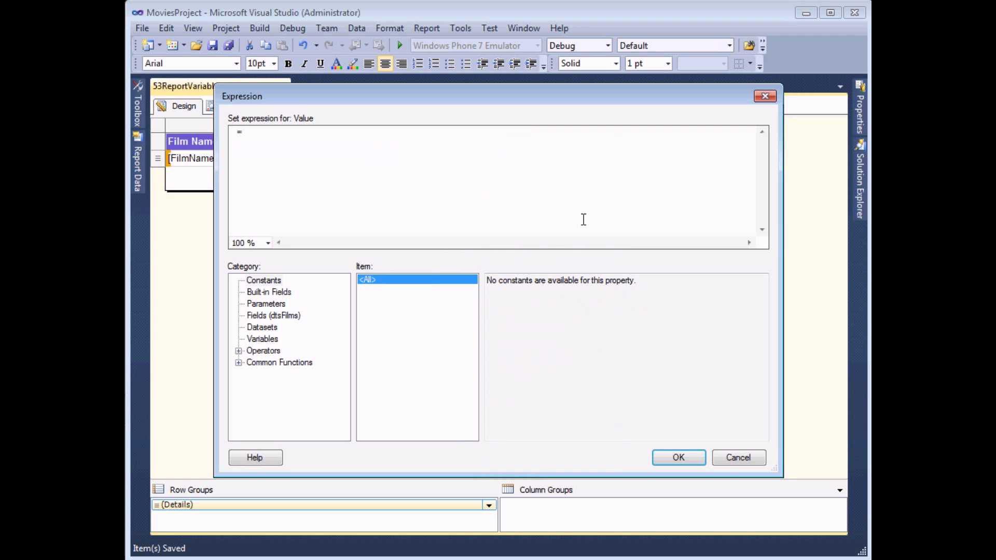
{"action": "type", "text": "now()"}
{"action": "left_click", "coordinate": [674, 457]}
Preview the report through page 3, comparing the timestamps on each page, and return to the first page
{"action": "left_click", "coordinate": [232, 106]}
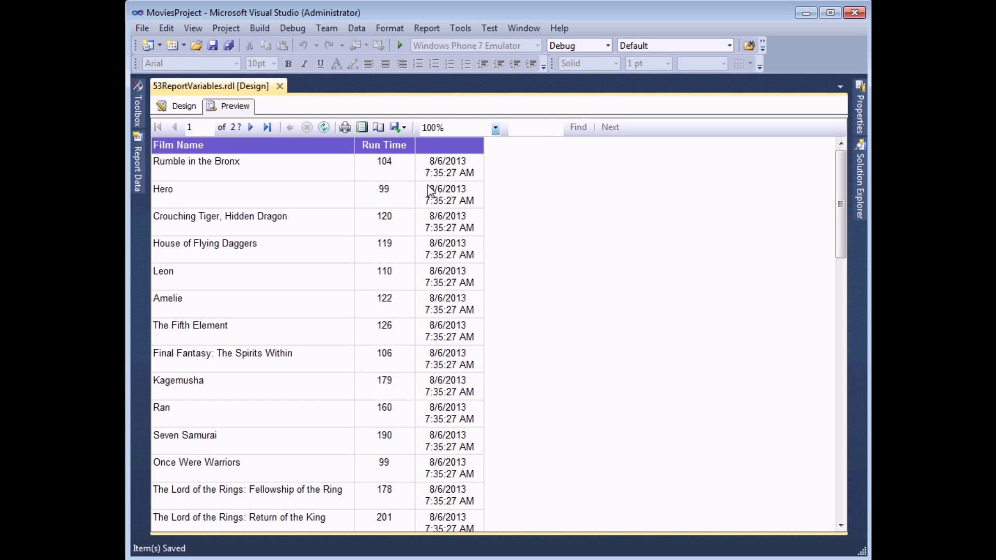
{"action": "left_click", "coordinate": [251, 128]}
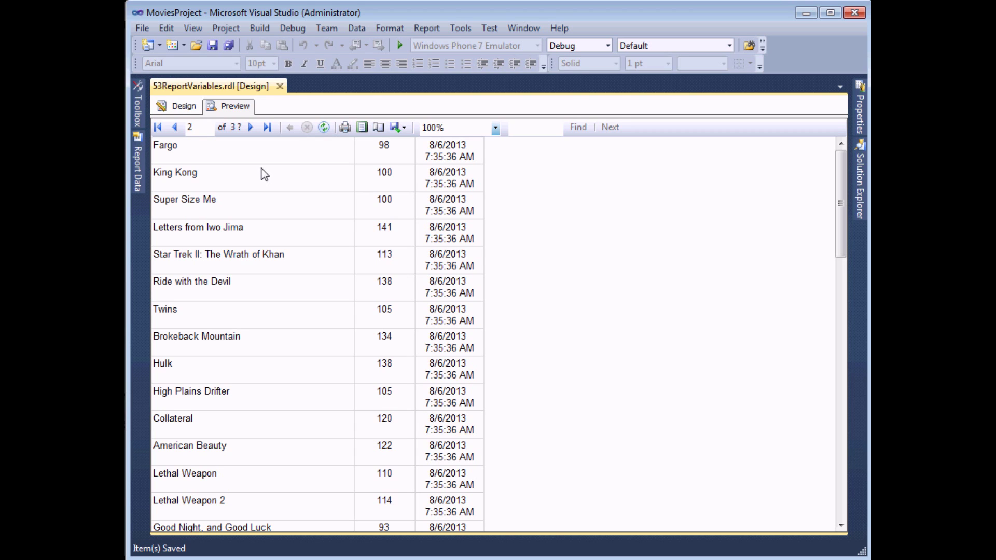
{"action": "left_click", "coordinate": [251, 128]}
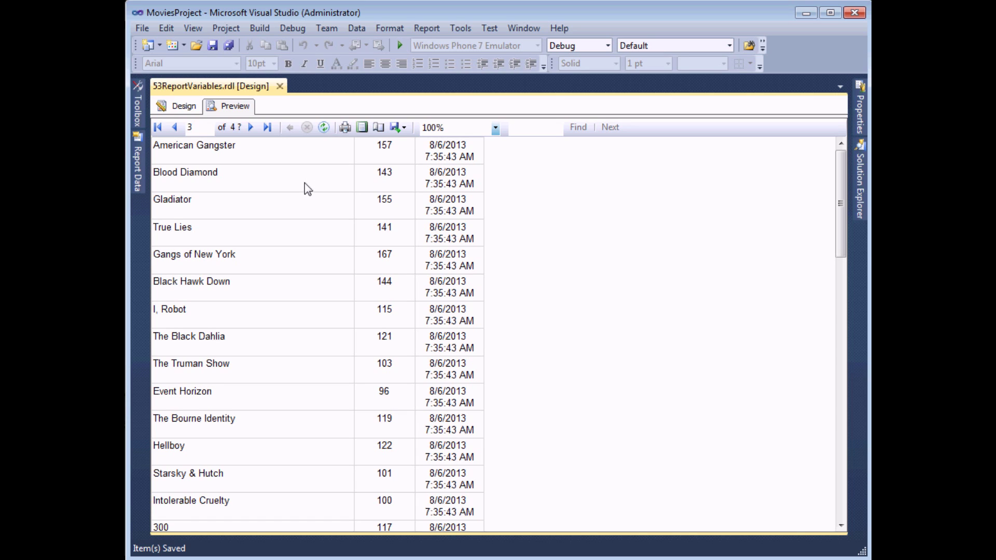
{"action": "left_click", "coordinate": [158, 127]}
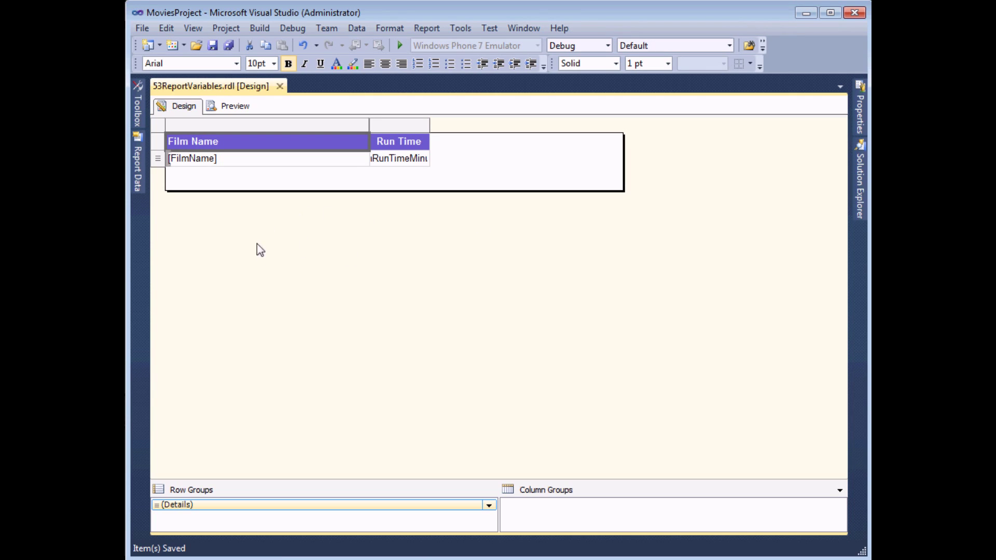
Add a report variable named rvTimeStamp in the report properties
{"action": "right_click", "coordinate": [276, 241]}
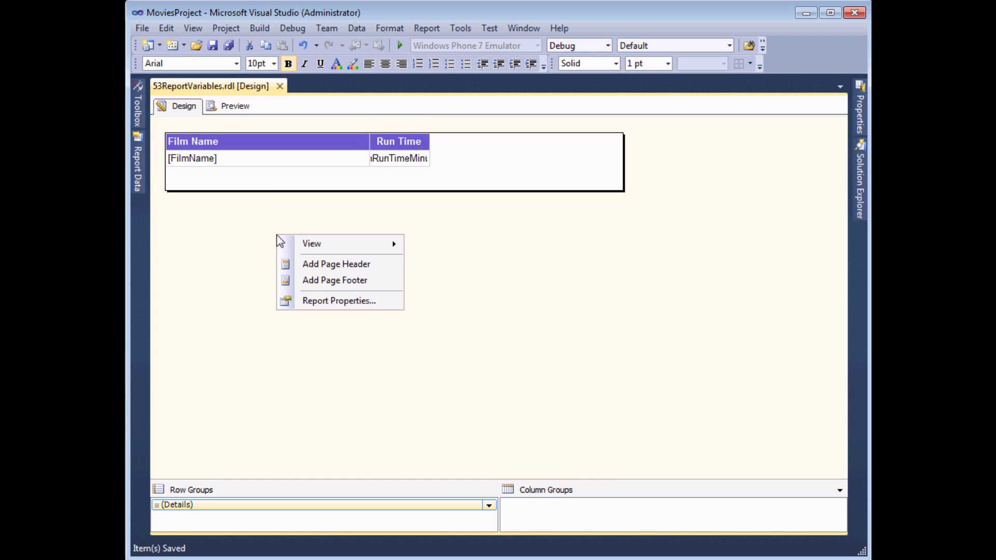
{"action": "left_click", "coordinate": [311, 301]}
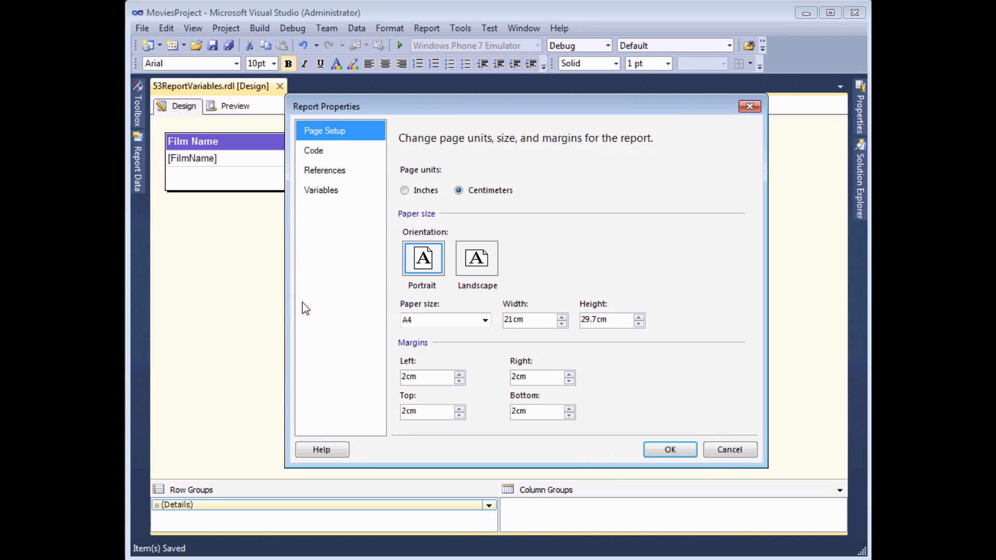
{"action": "left_click", "coordinate": [323, 190]}
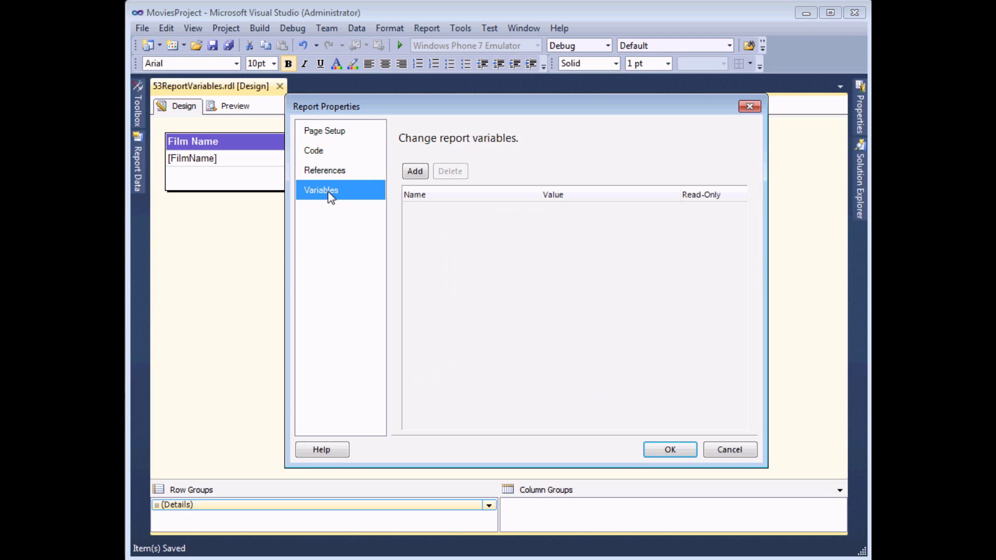
{"action": "left_click", "coordinate": [415, 172]}
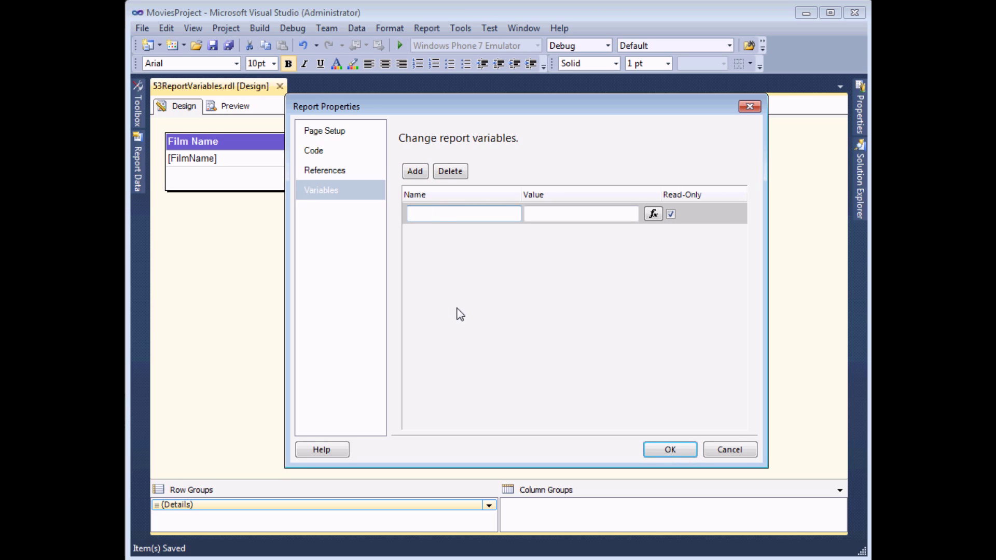
{"action": "type", "text": "rv"}
{"action": "type", "text": "TimeStamp"}
Set the rvTimeStamp variable's value to the expression =Now() and apply the report properties
{"action": "left_click", "coordinate": [553, 212]}
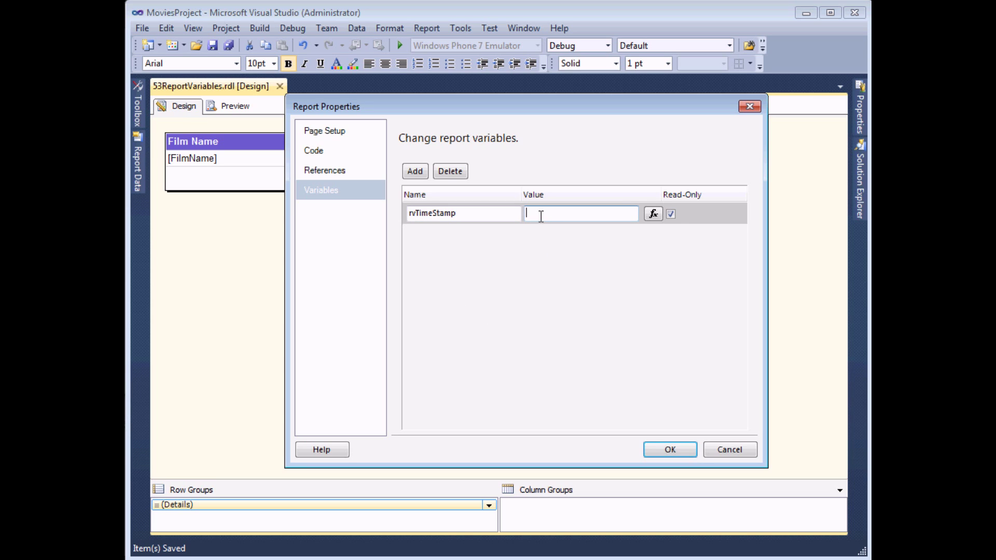
{"action": "left_click", "coordinate": [653, 213]}
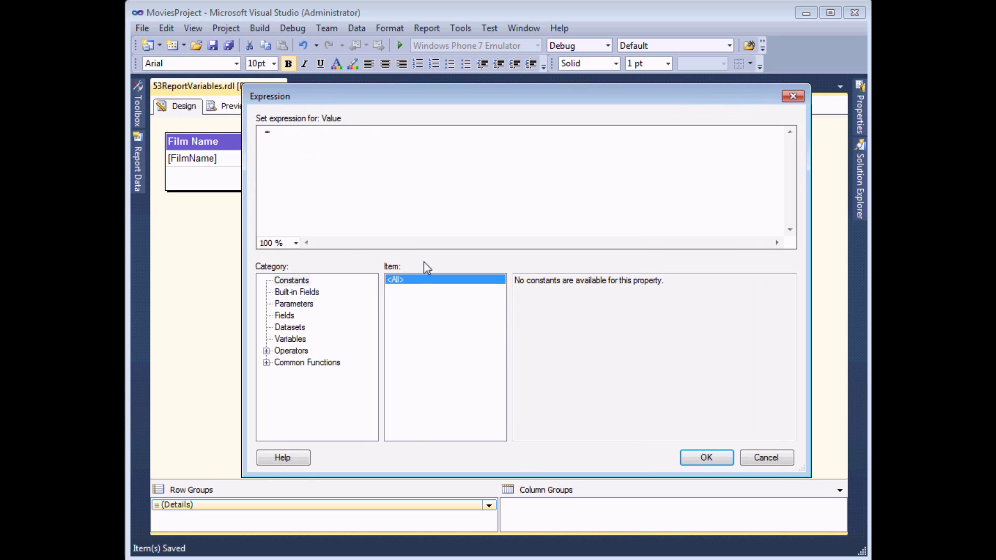
{"action": "type", "text": "Now()"}
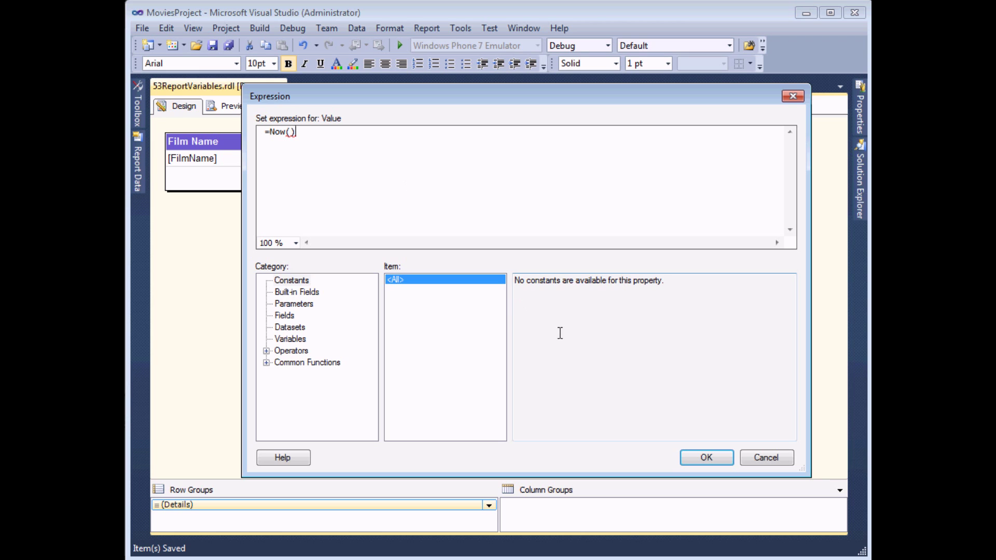
{"action": "left_click", "coordinate": [696, 455]}
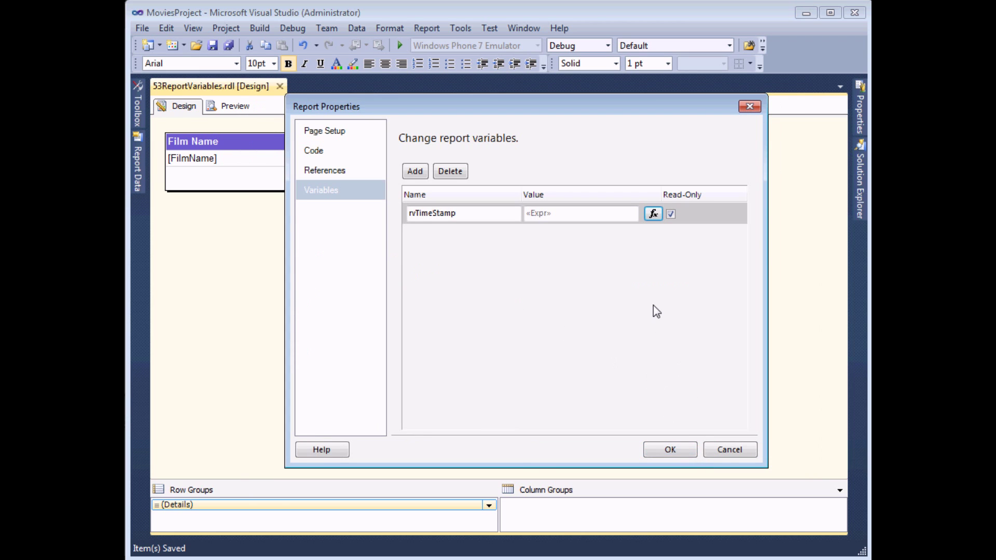
{"action": "left_click", "coordinate": [668, 452]}
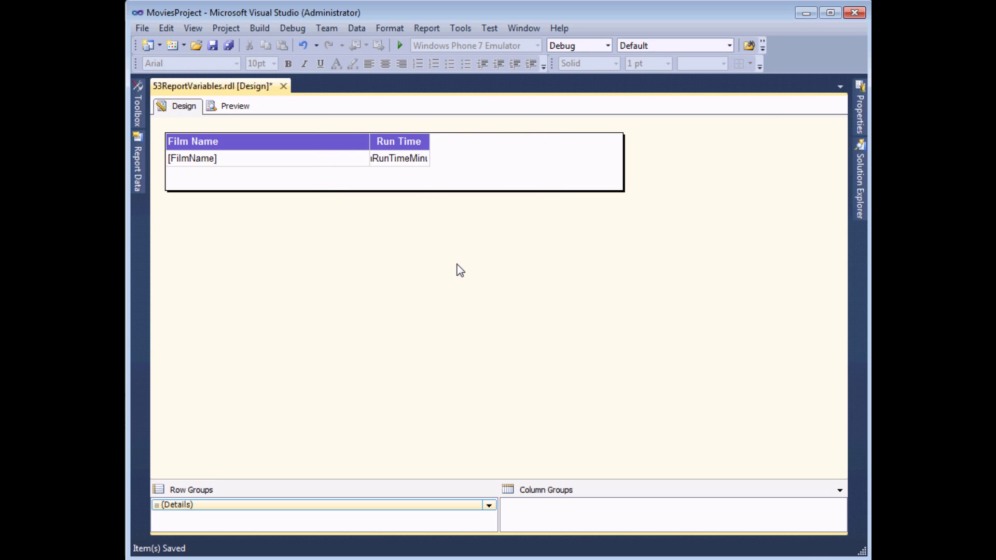
Insert a column to the right of Run Time and set its detail cell to =Variables!rvTimeStamp.Value
{"action": "left_click", "coordinate": [400, 138]}
{"action": "right_click", "coordinate": [400, 129]}
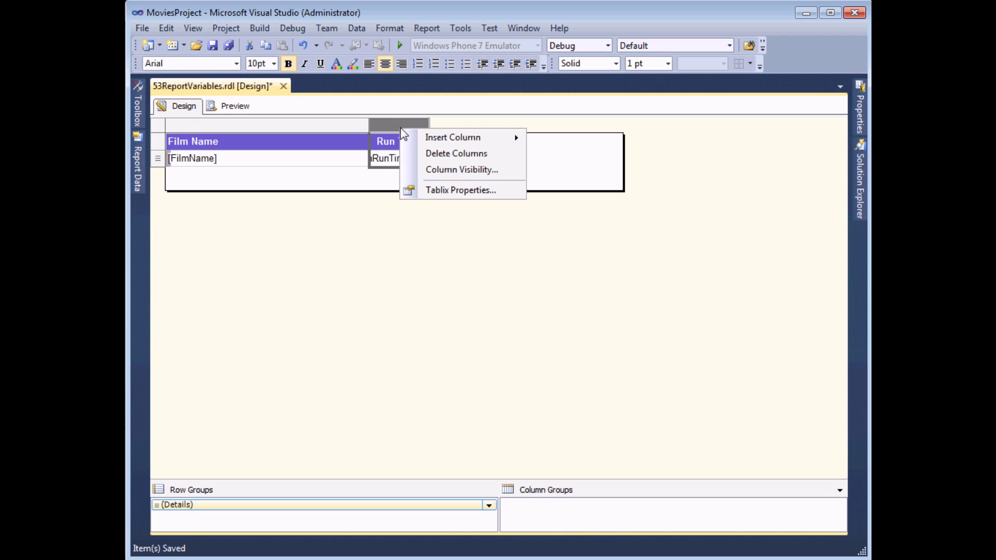
{"action": "mouse_move", "coordinate": [441, 136]}
{"action": "left_click", "coordinate": [560, 153]}
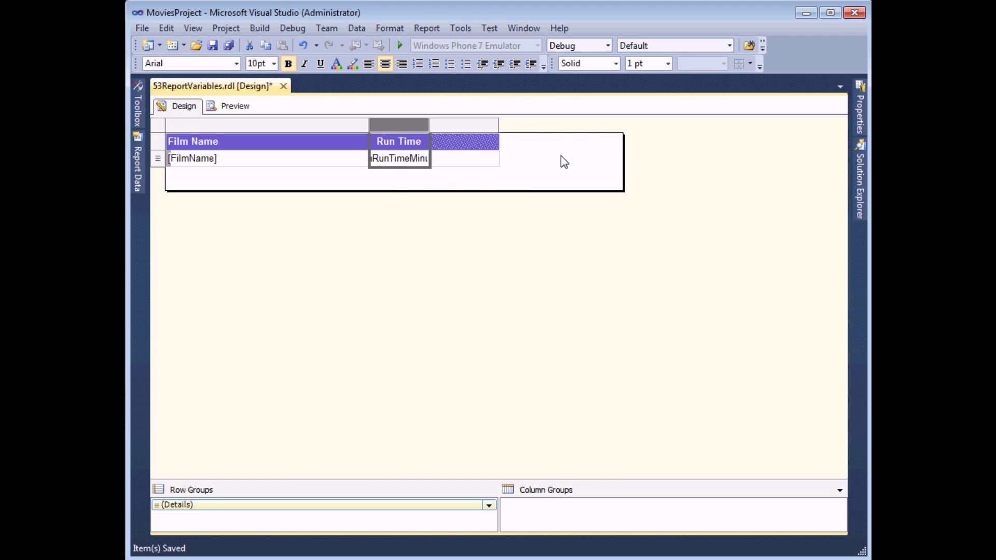
{"action": "right_click", "coordinate": [467, 159]}
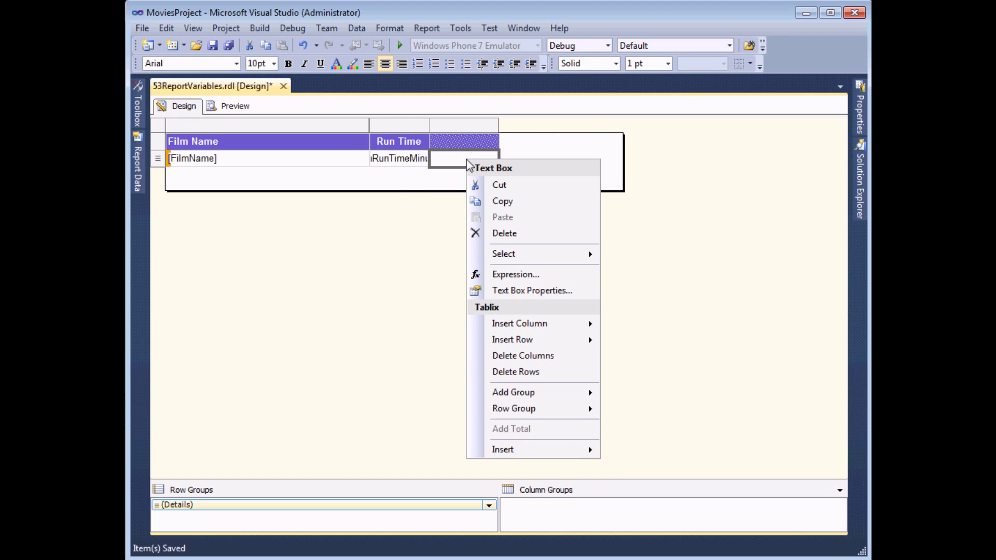
{"action": "left_click", "coordinate": [523, 280]}
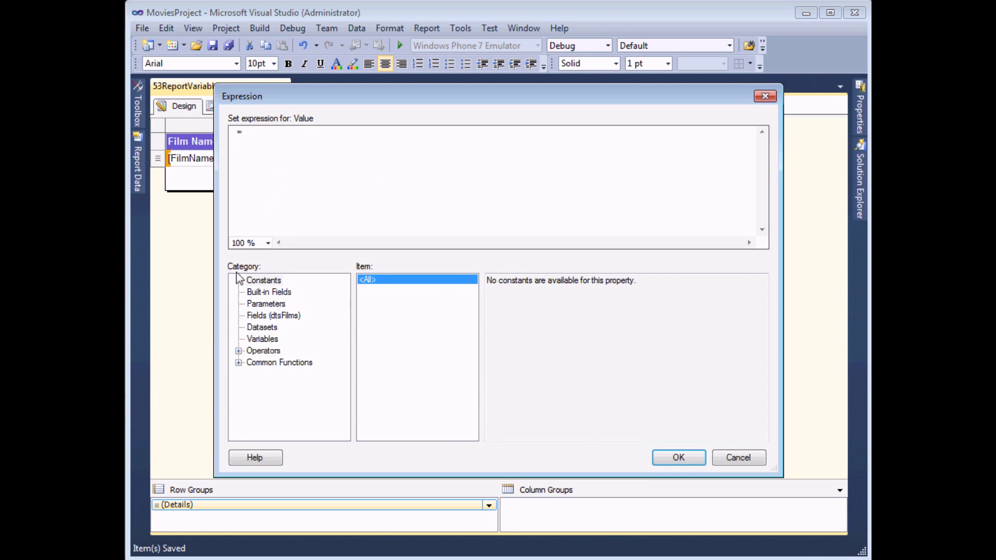
{"action": "left_click", "coordinate": [262, 339]}
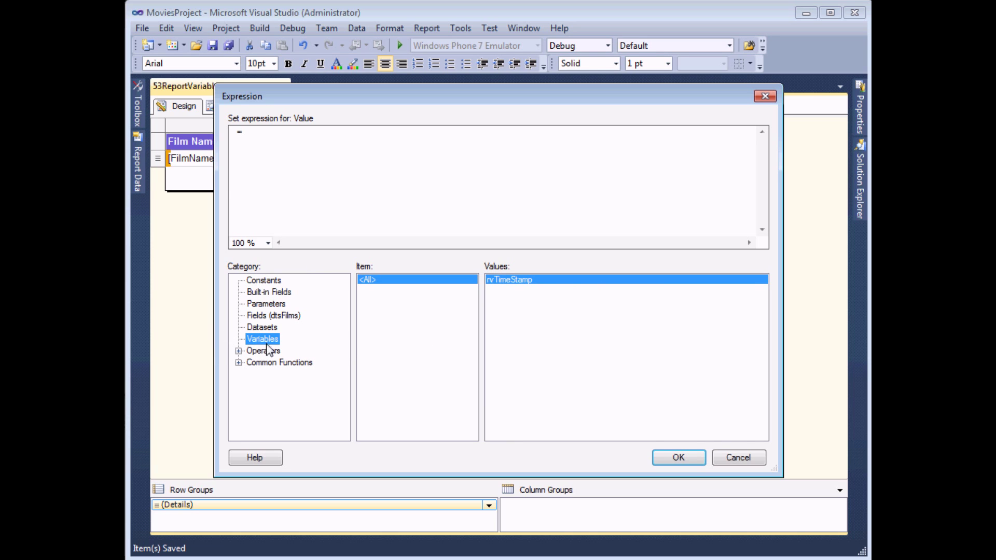
{"action": "double_click", "coordinate": [509, 280]}
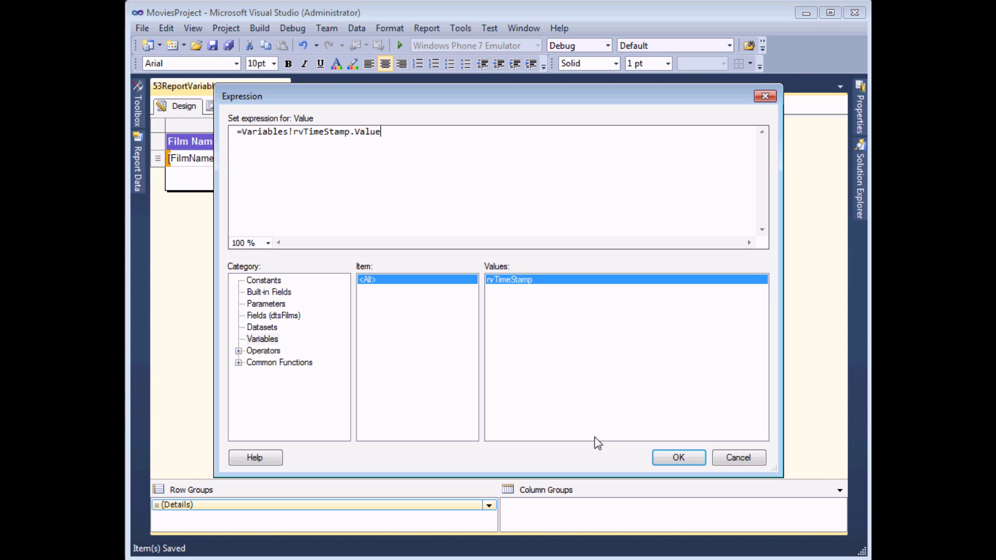
{"action": "left_click", "coordinate": [661, 461]}
Preview the report with the variable-based timestamps, check pages 1 to 3, and return to the first page
{"action": "left_click", "coordinate": [244, 111]}
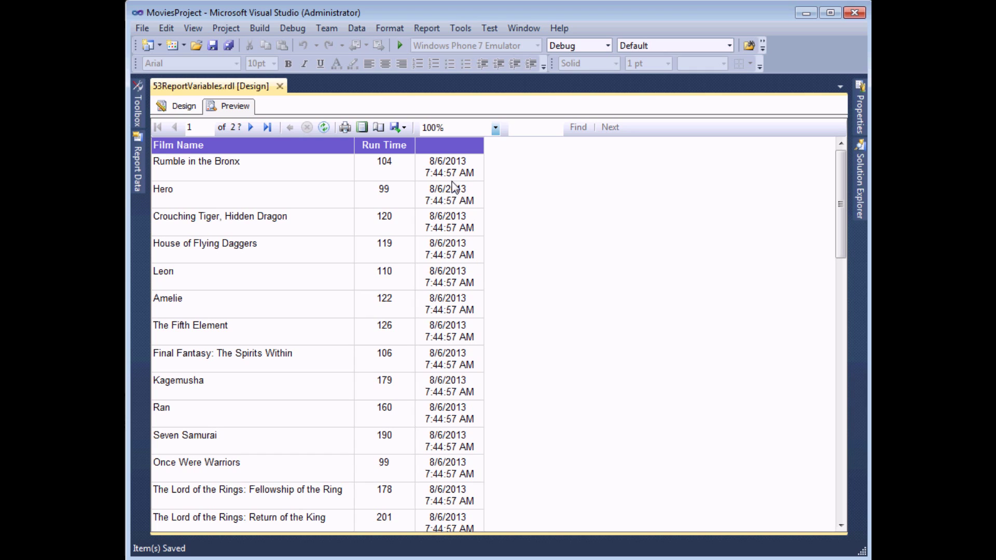
{"action": "left_click", "coordinate": [252, 128]}
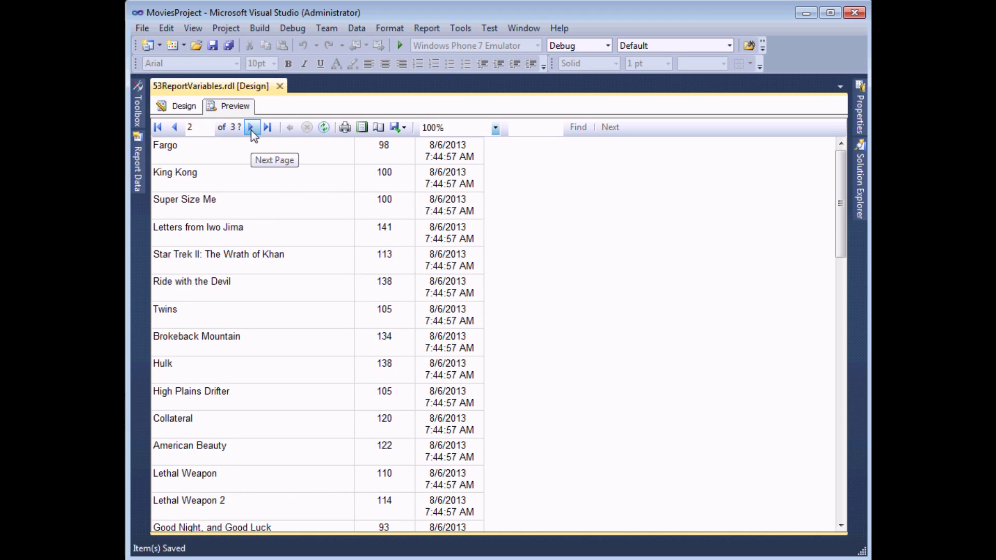
{"action": "left_click", "coordinate": [251, 128]}
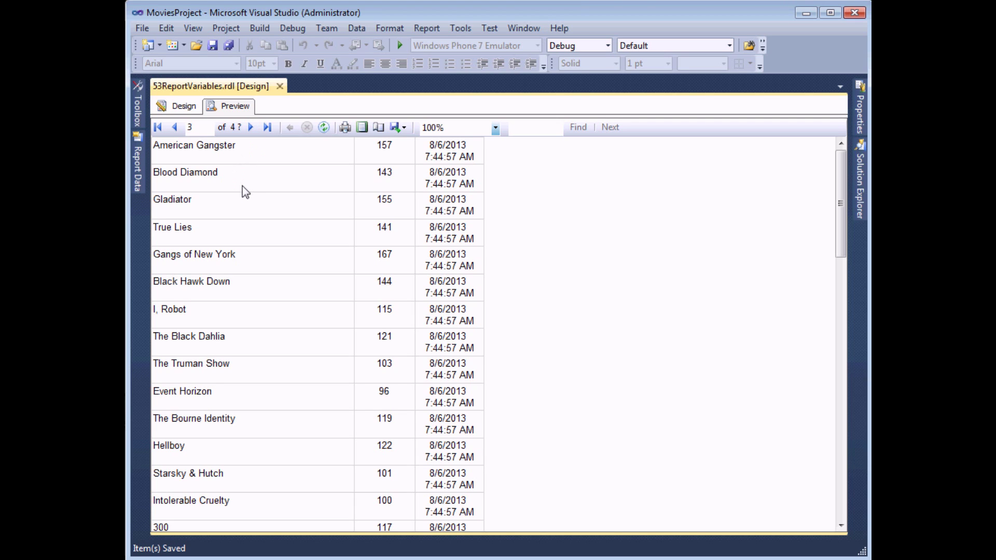
{"action": "left_click", "coordinate": [158, 127]}
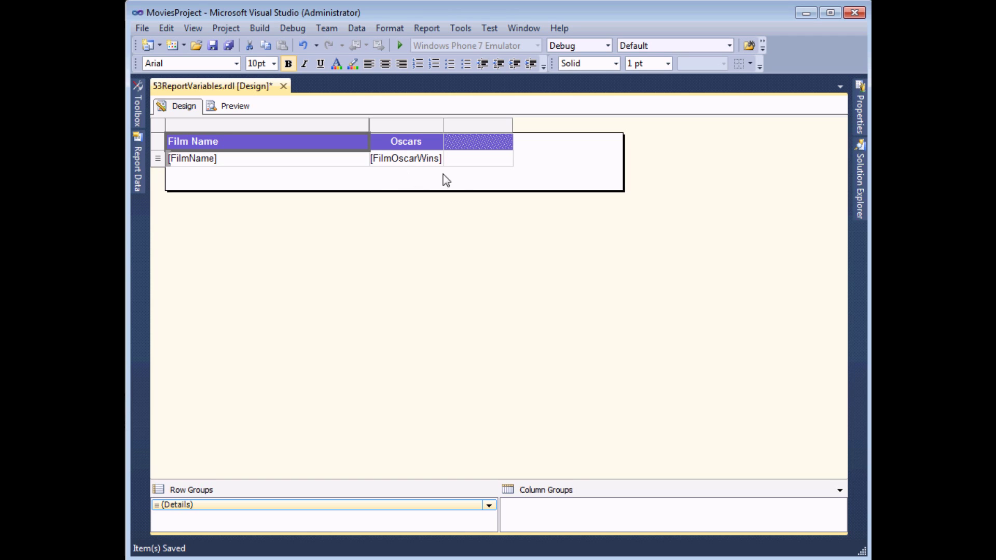
Set the empty detail cell beside FilmOscarWins to =Fields!FilmOscarWins.Value/SUM(Fields!FilmOscarWins.Value,"dtsFilms")
{"action": "right_click", "coordinate": [462, 162]}
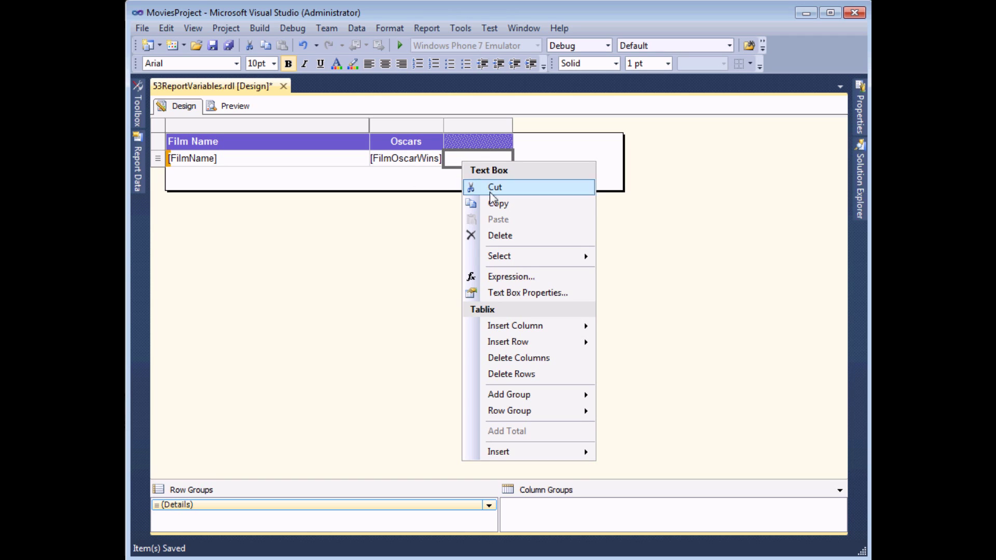
{"action": "left_click", "coordinate": [512, 277]}
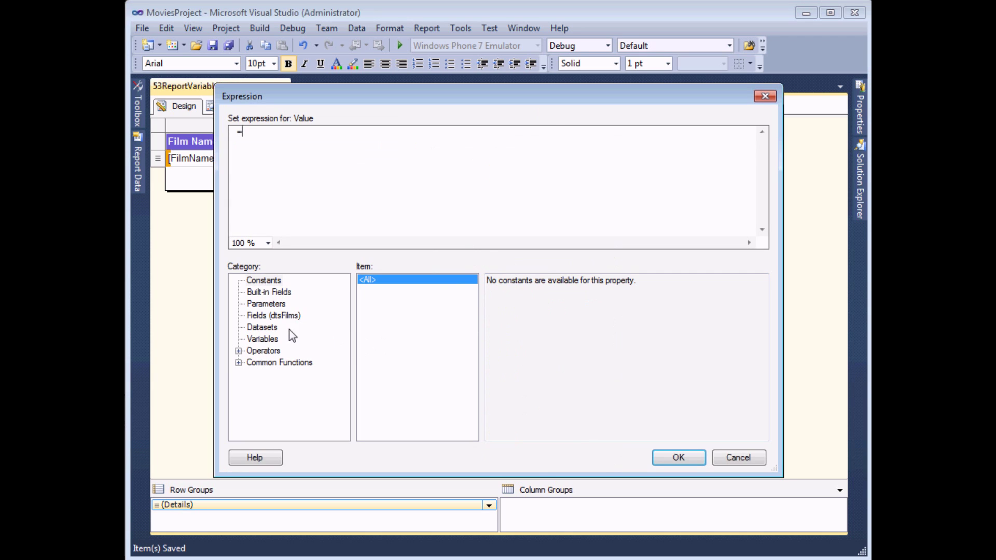
{"action": "left_click", "coordinate": [275, 315]}
{"action": "double_click", "coordinate": [512, 309]}
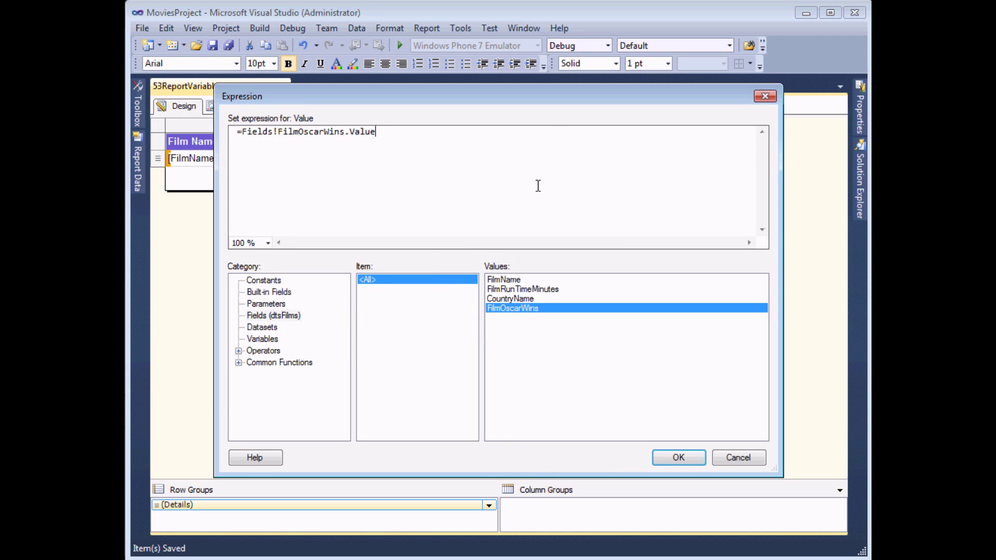
{"action": "type", "text": "/SUM("}
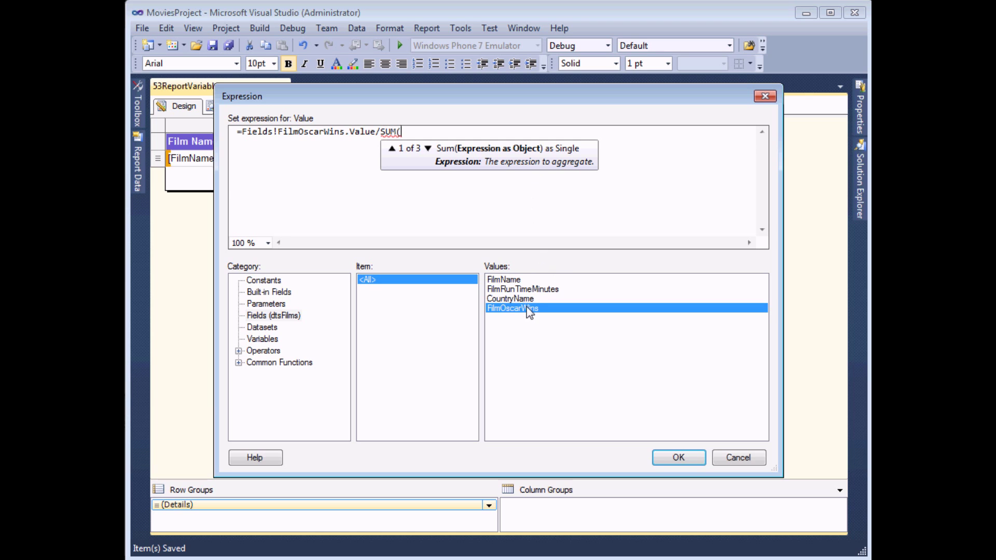
{"action": "double_click", "coordinate": [528, 310]}
{"action": "type", "text": ","}
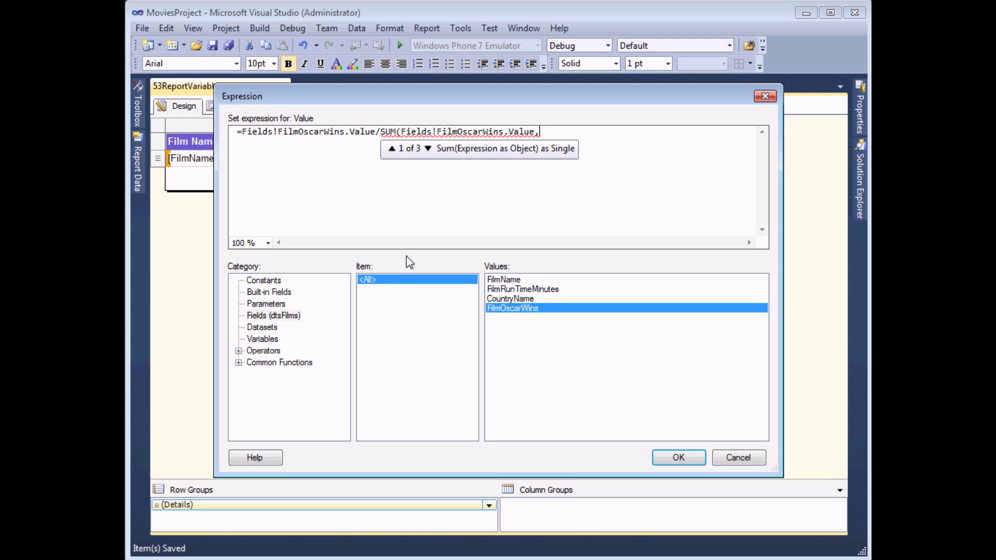
{"action": "type", "text": "\"dtsFilms\")"}
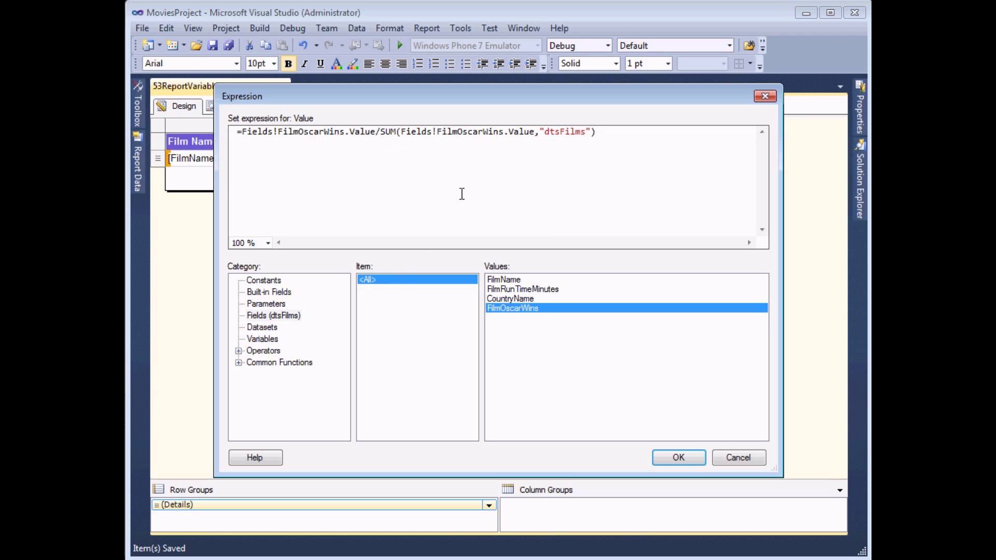
{"action": "left_click", "coordinate": [678, 457]}
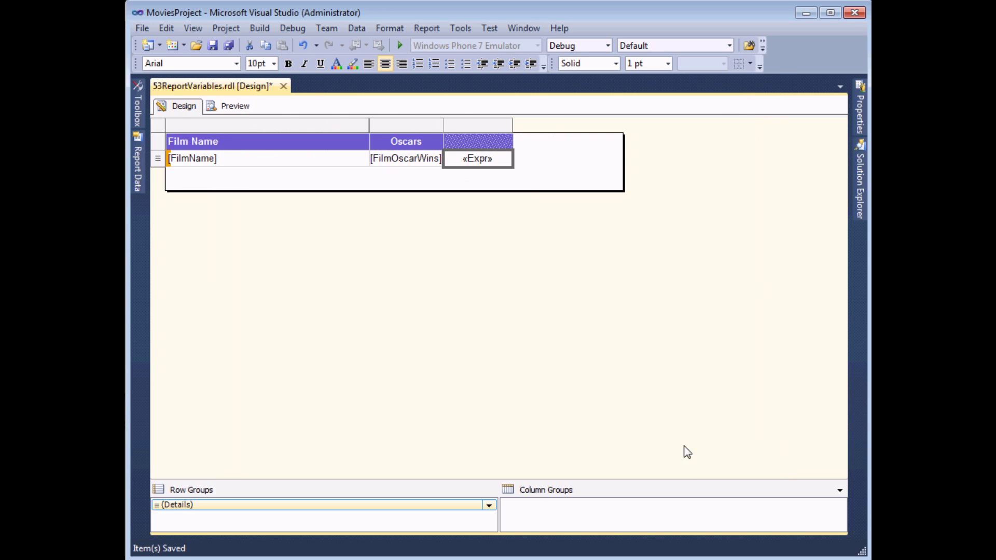
Format the calculated detail cell beside FilmOscarWins as a Percentage and preview the report
{"action": "right_click", "coordinate": [497, 163]}
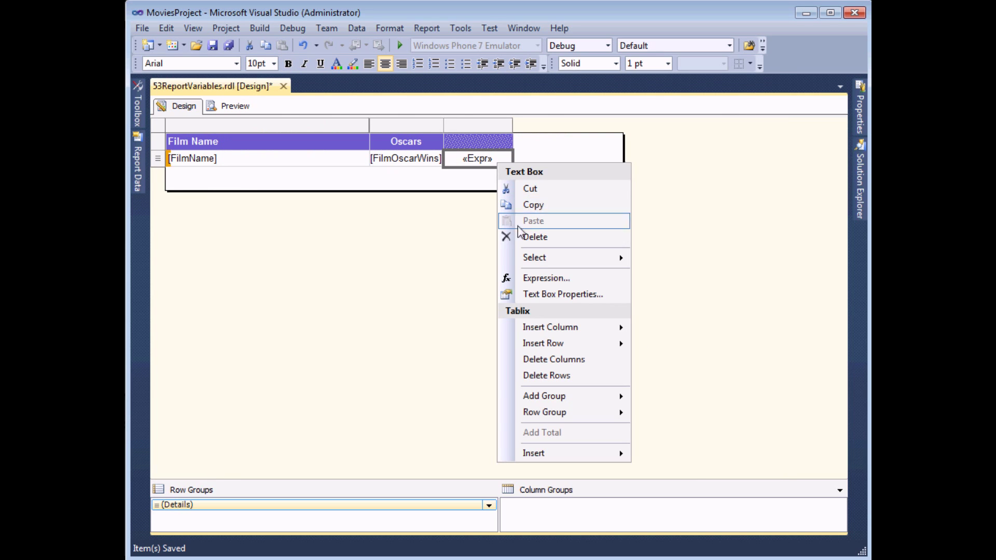
{"action": "left_click", "coordinate": [550, 295]}
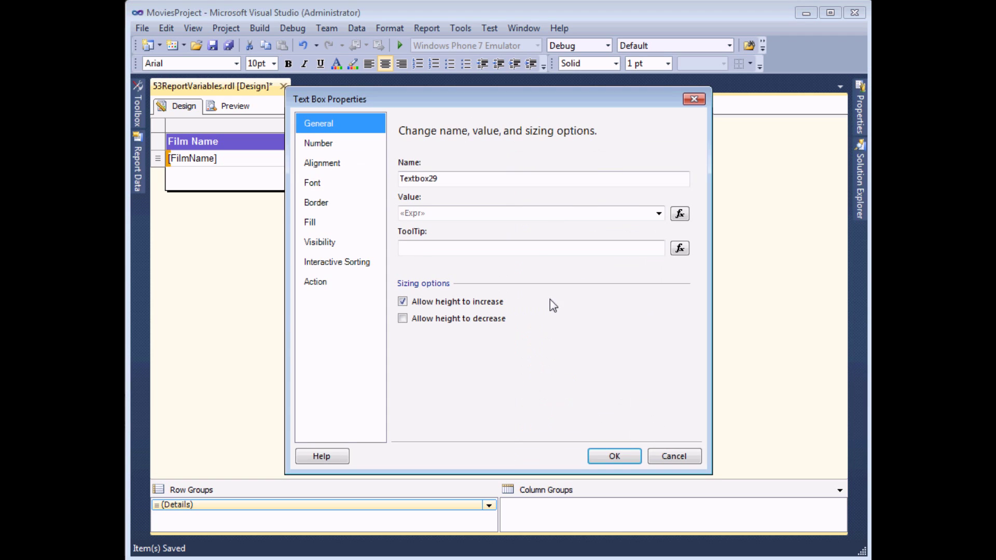
{"action": "left_click", "coordinate": [335, 145]}
{"action": "left_click", "coordinate": [428, 222]}
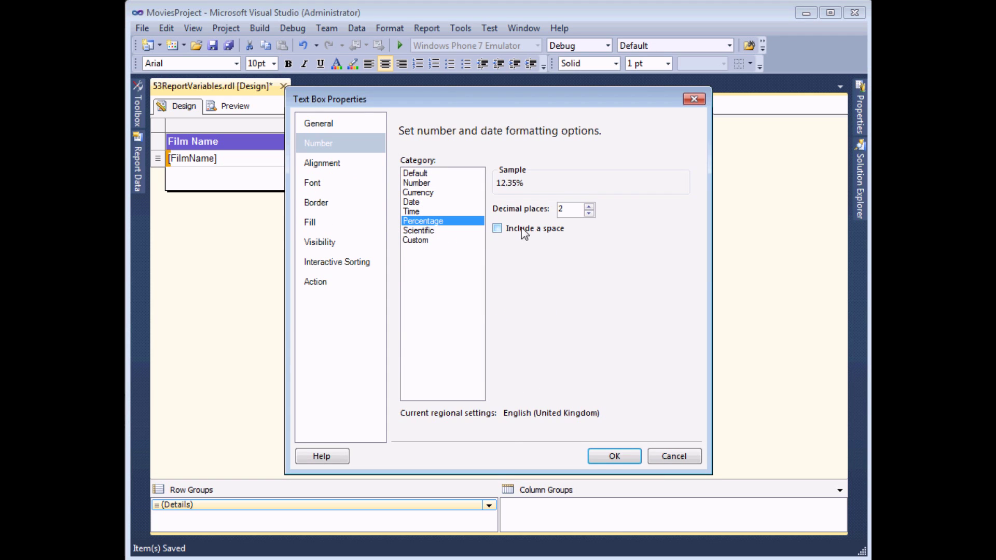
{"action": "left_click", "coordinate": [615, 454]}
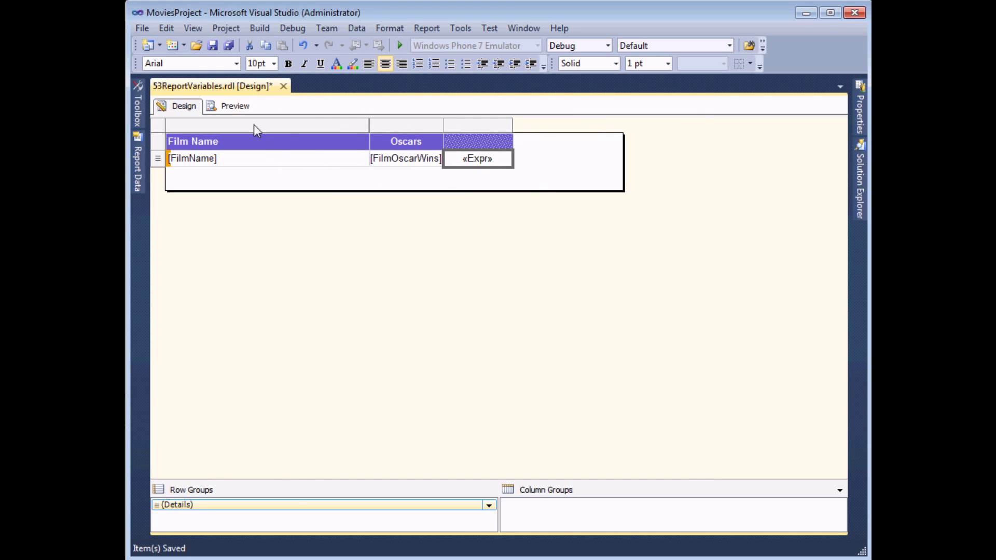
{"action": "left_click", "coordinate": [245, 108]}
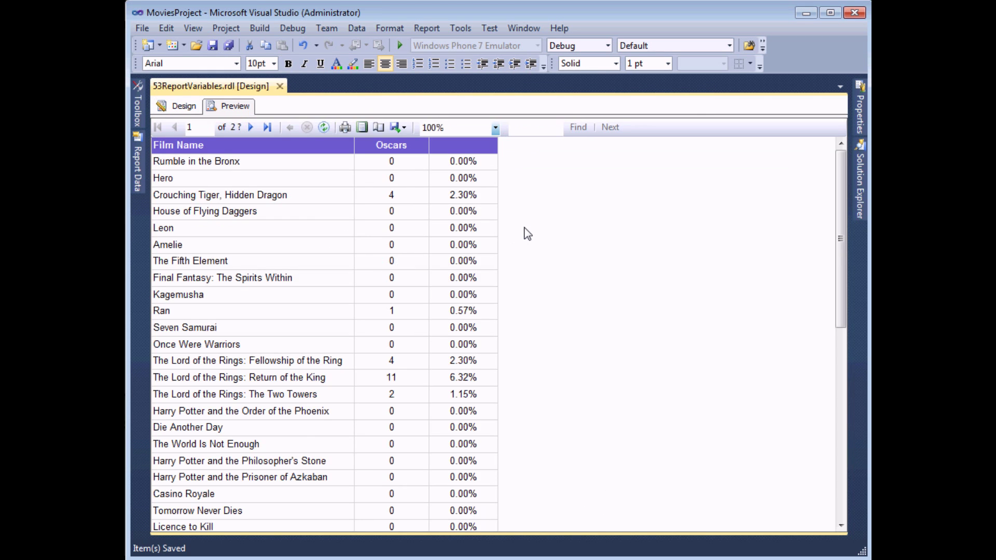
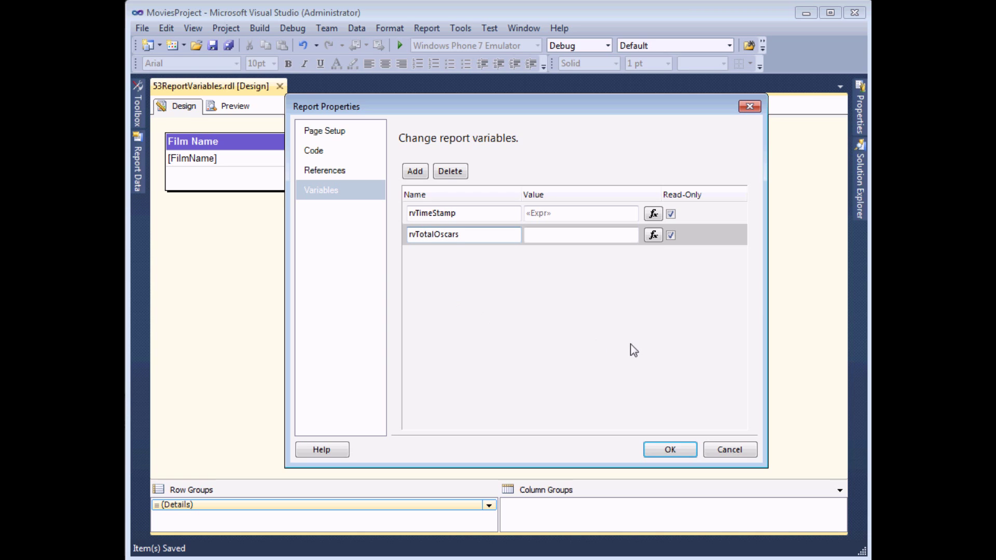
Set the rvTotalOscars variable's value to =Sum(Fields!FilmOscarWins.Value, "dtsFilms") and apply the report properties
{"action": "left_click", "coordinate": [653, 236]}
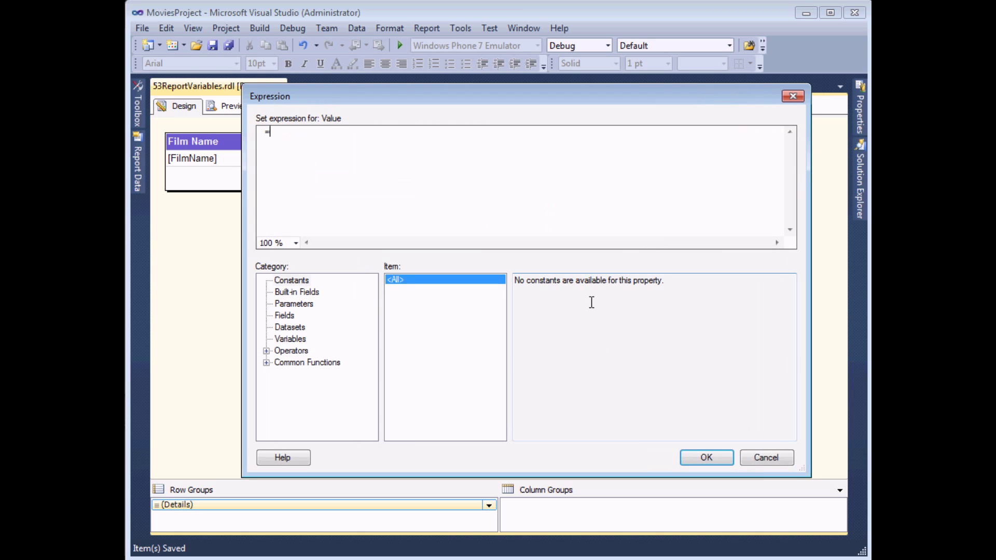
{"action": "left_click", "coordinate": [292, 329]}
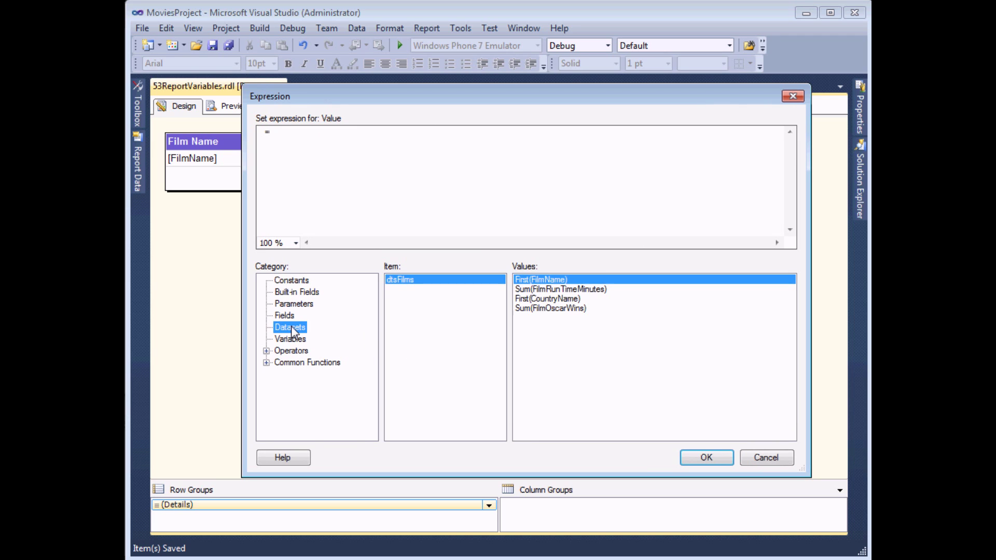
{"action": "double_click", "coordinate": [551, 309]}
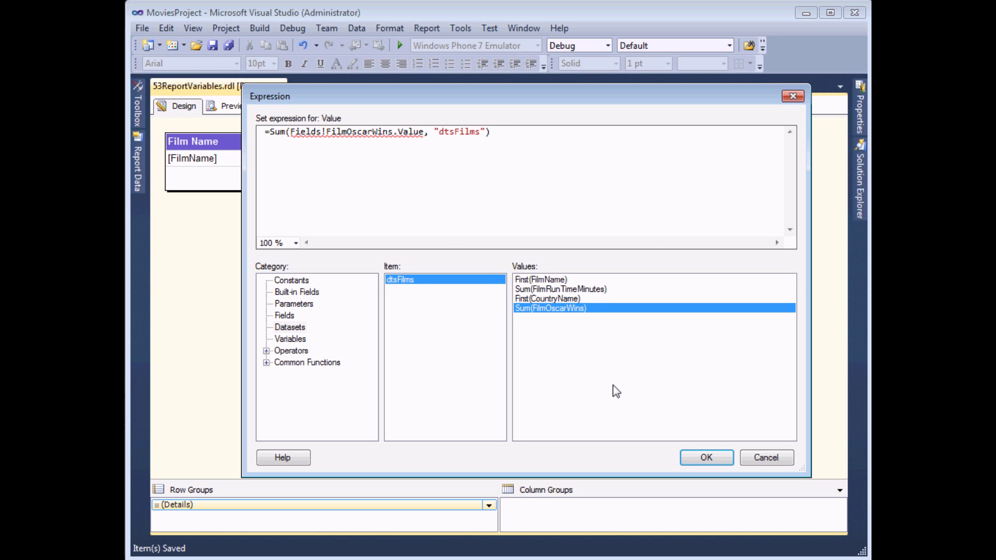
{"action": "left_click", "coordinate": [708, 457]}
{"action": "left_click", "coordinate": [674, 456]}
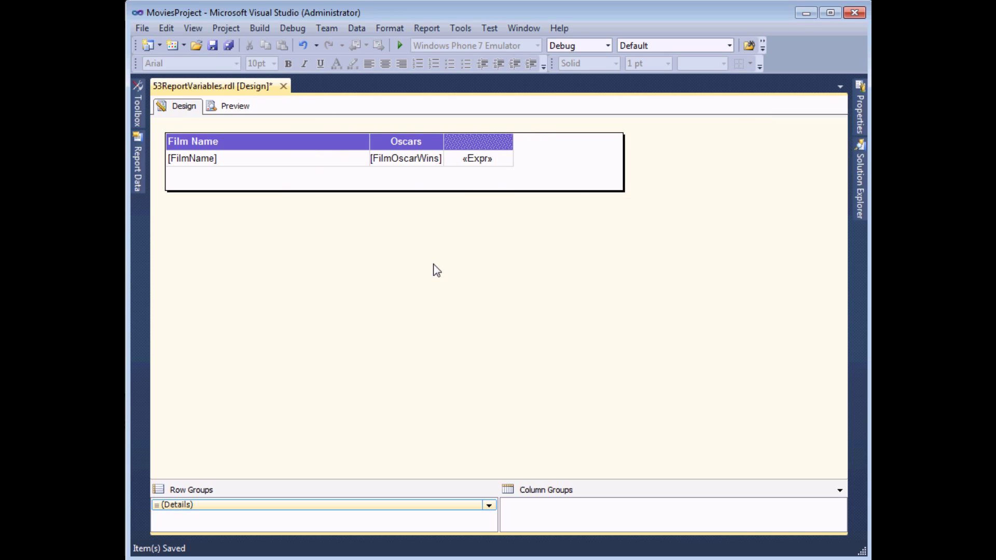
Change the percentage cell's expression to =Fields!FilmOscarWins.Value/Variables!rvTotalOscars.Value and preview the report
{"action": "right_click", "coordinate": [496, 162]}
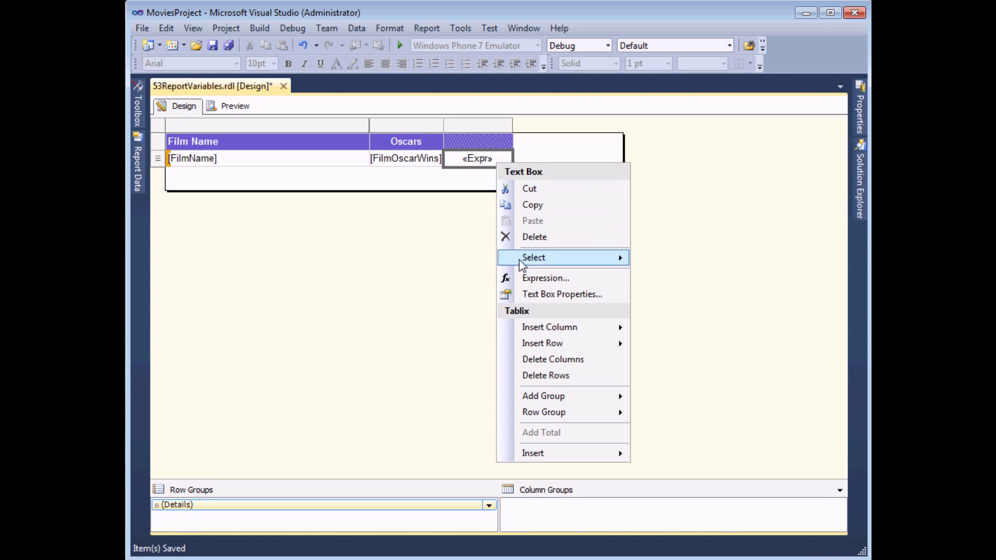
{"action": "left_click", "coordinate": [539, 279]}
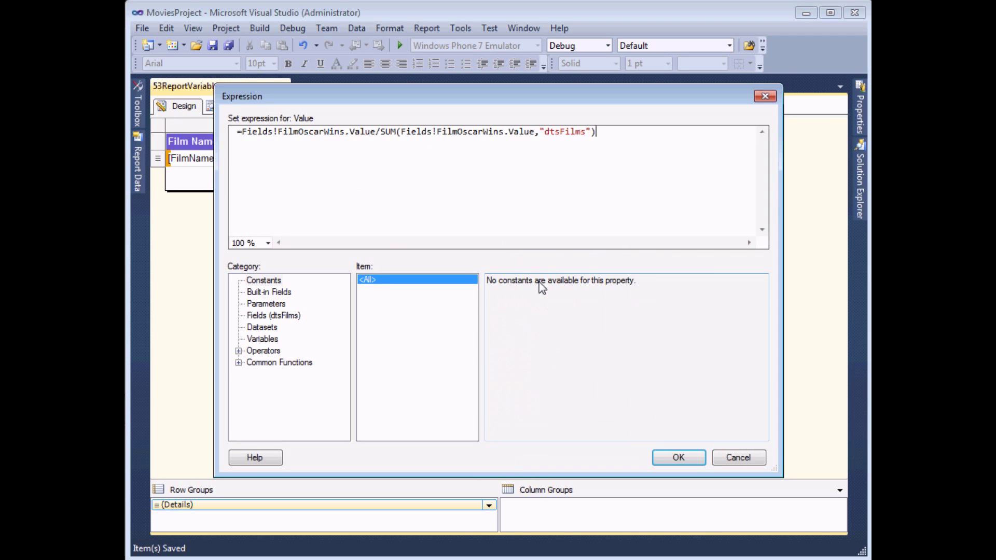
{"action": "left_click_drag", "start_coordinate": [597, 134], "coordinate": [380, 135]}
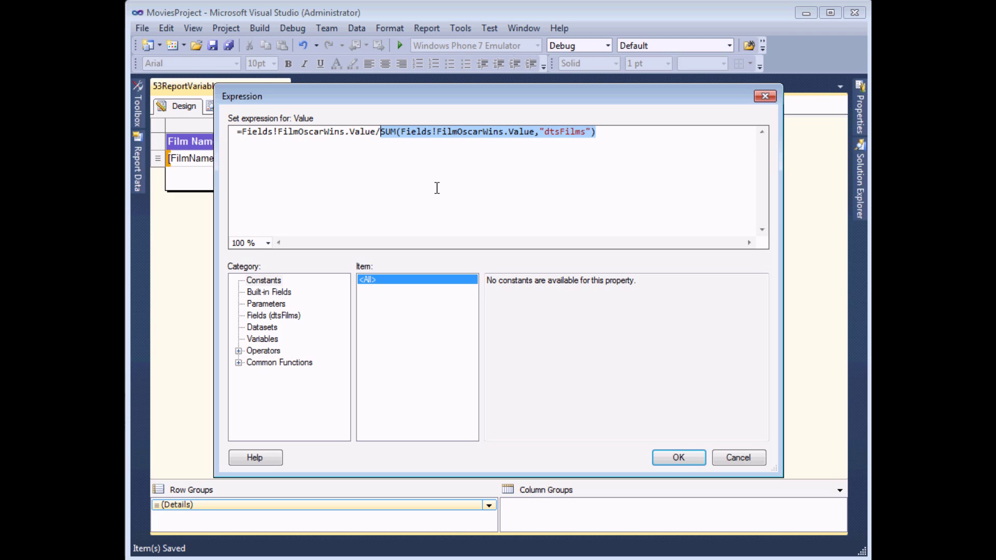
{"action": "key", "text": "Delete"}
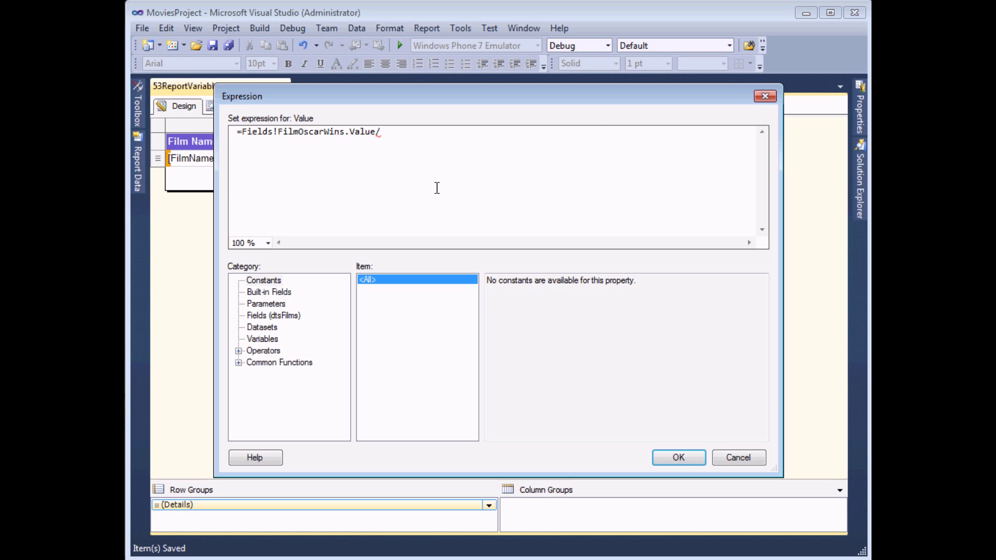
{"action": "left_click", "coordinate": [272, 339]}
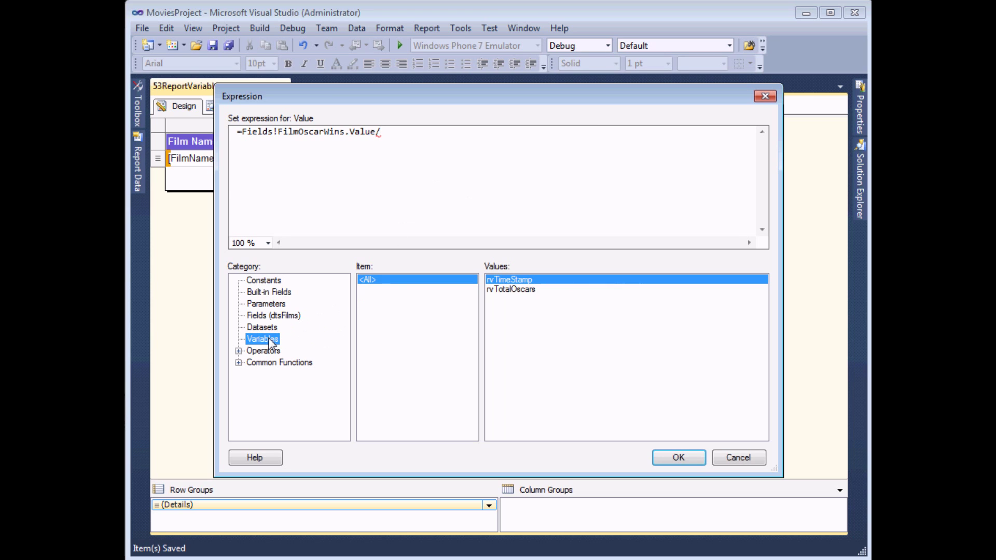
{"action": "double_click", "coordinate": [507, 290]}
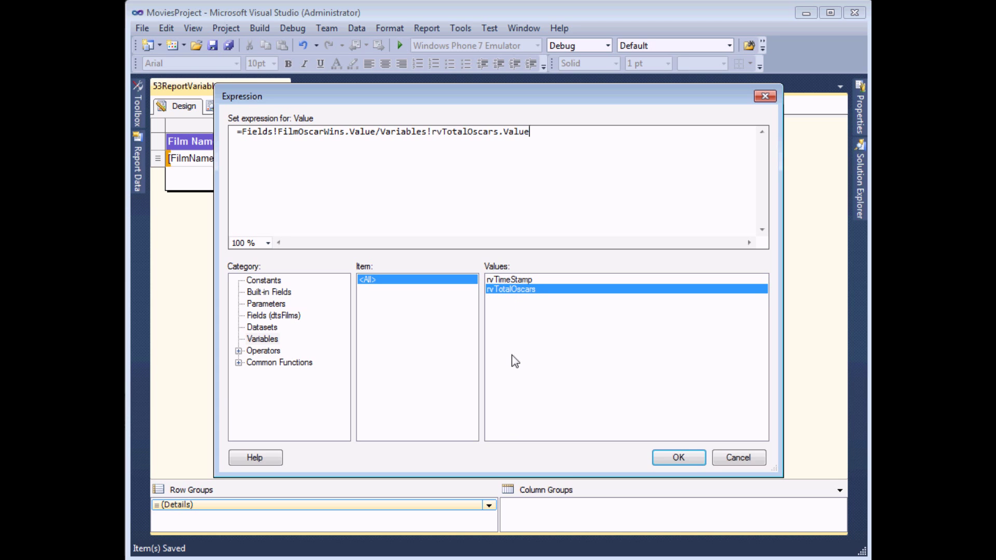
{"action": "left_click", "coordinate": [678, 458]}
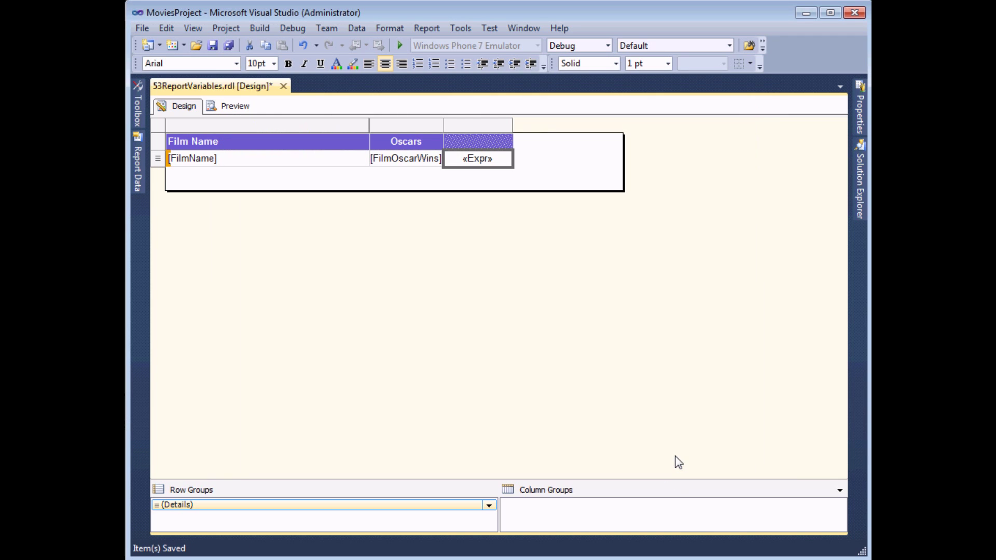
{"action": "left_click", "coordinate": [230, 107]}
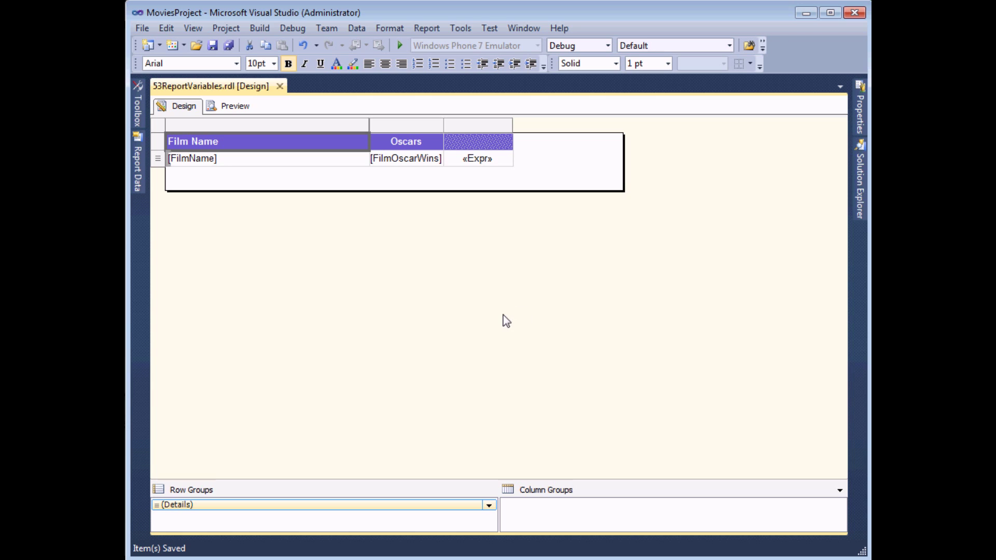
Add a parent row group to Details grouped by [CountryName], with a group header and footer, and preview the report
{"action": "left_click_drag", "start_coordinate": [406, 484], "coordinate": [410, 386]}
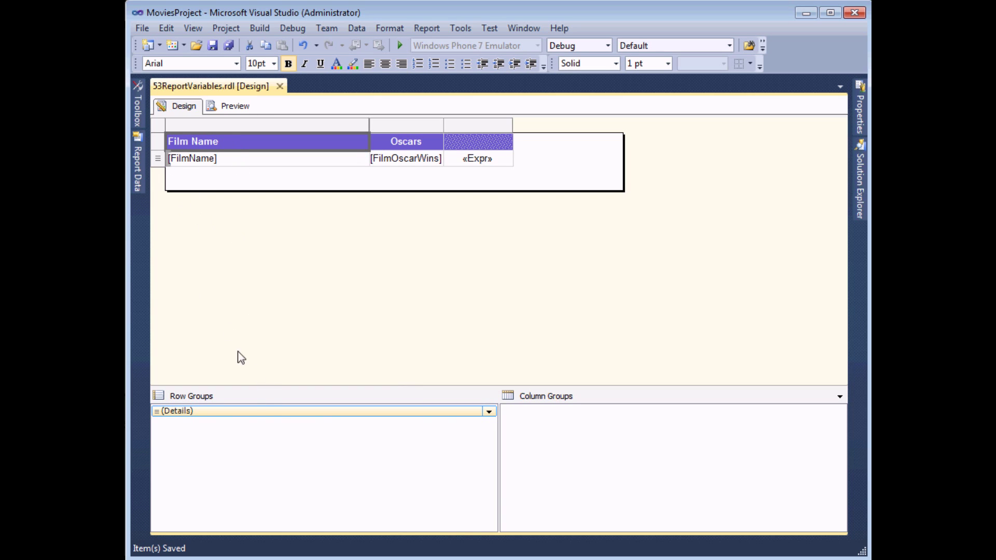
{"action": "right_click", "coordinate": [252, 412]}
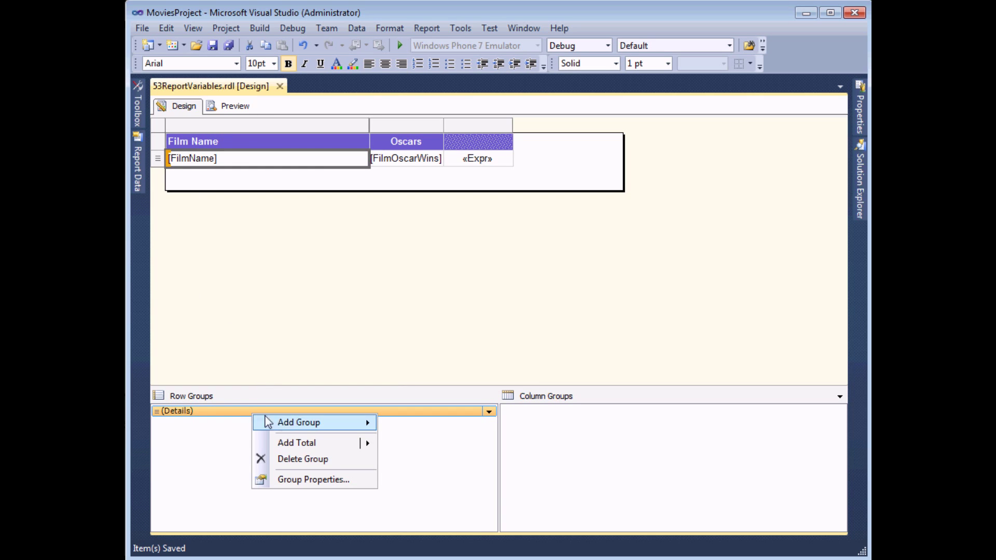
{"action": "mouse_move", "coordinate": [298, 424]}
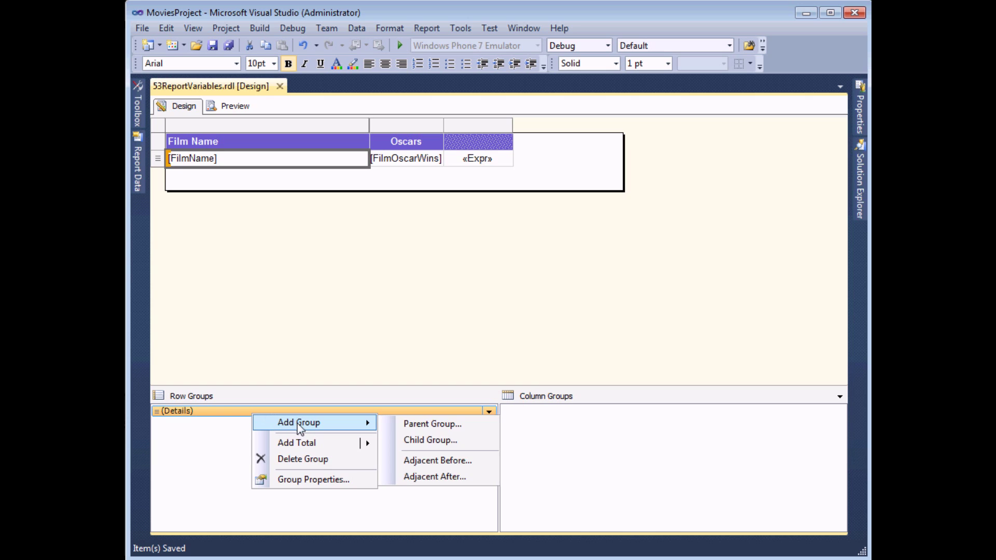
{"action": "left_click", "coordinate": [410, 429]}
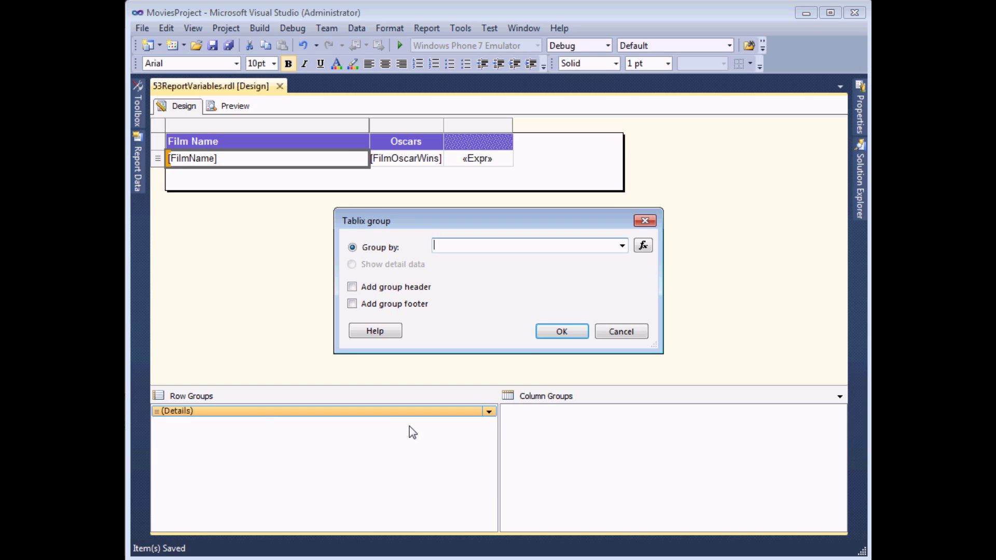
{"action": "left_click", "coordinate": [622, 246]}
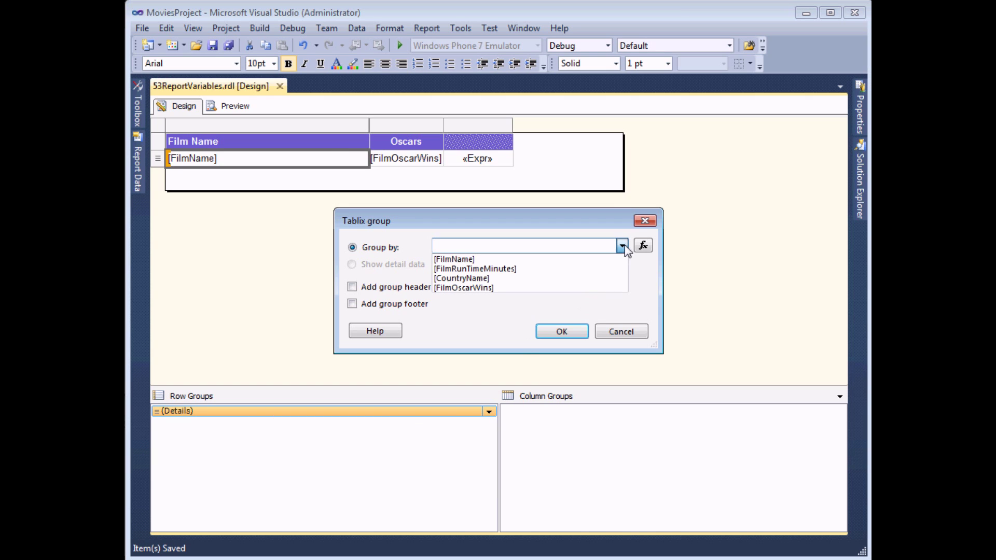
{"action": "left_click", "coordinate": [497, 280]}
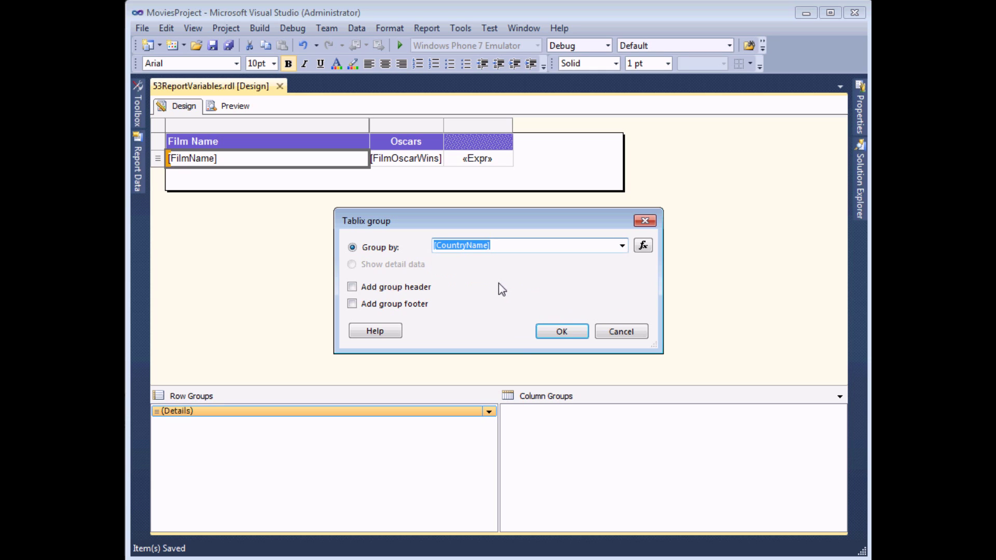
{"action": "left_click", "coordinate": [352, 287]}
{"action": "left_click", "coordinate": [351, 305]}
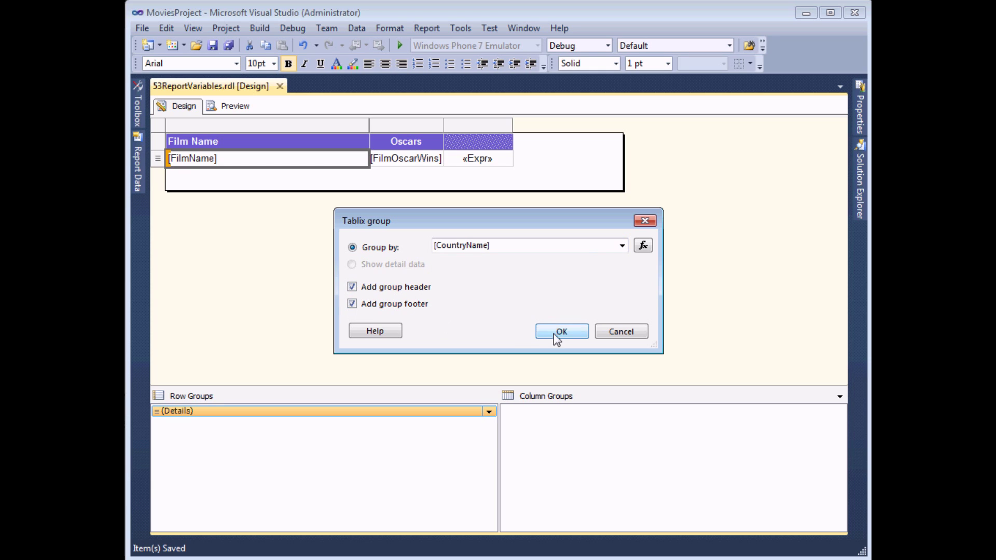
{"action": "left_click", "coordinate": [561, 332]}
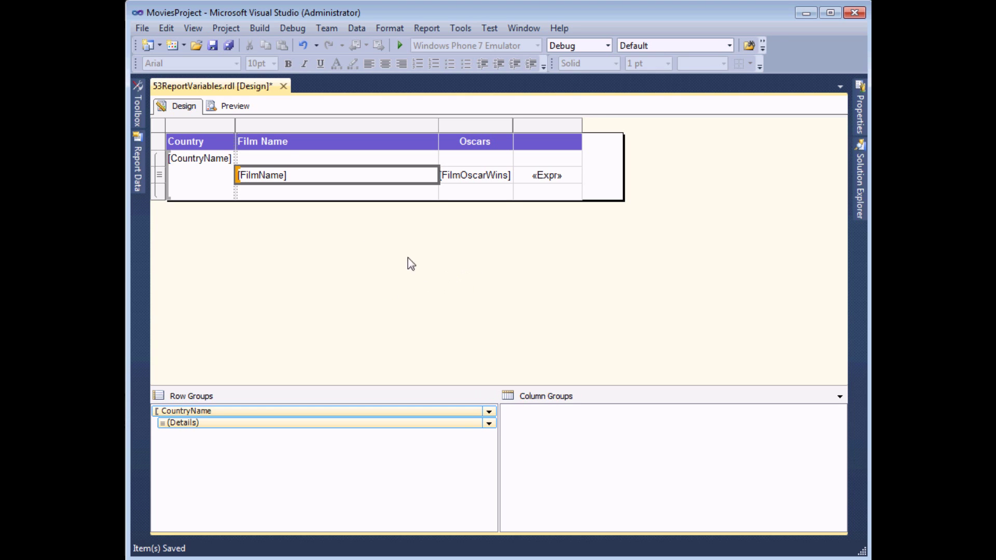
{"action": "left_click", "coordinate": [236, 107]}
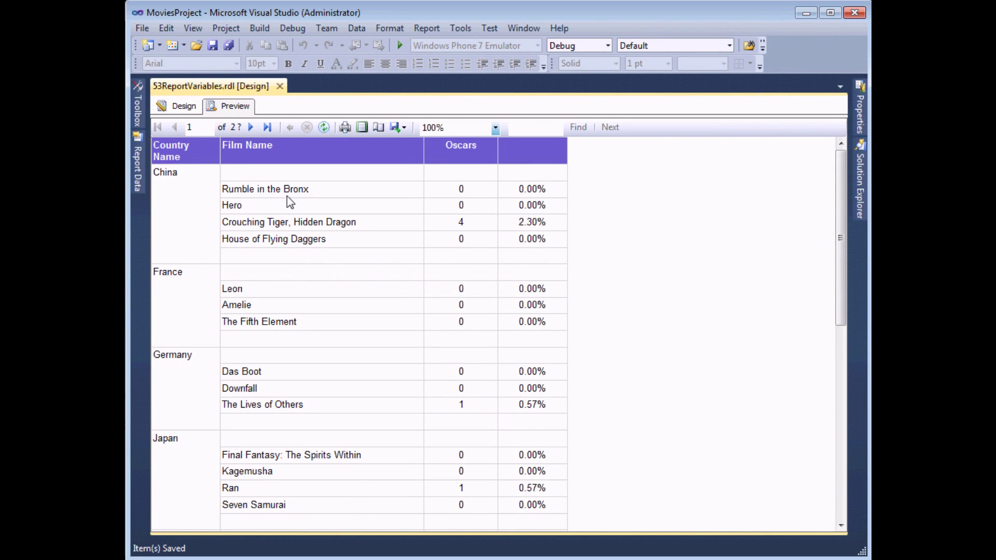
Return to the report design and add a group variable named gvTotalOscars to the CountryName row group
{"action": "left_click", "coordinate": [176, 109]}
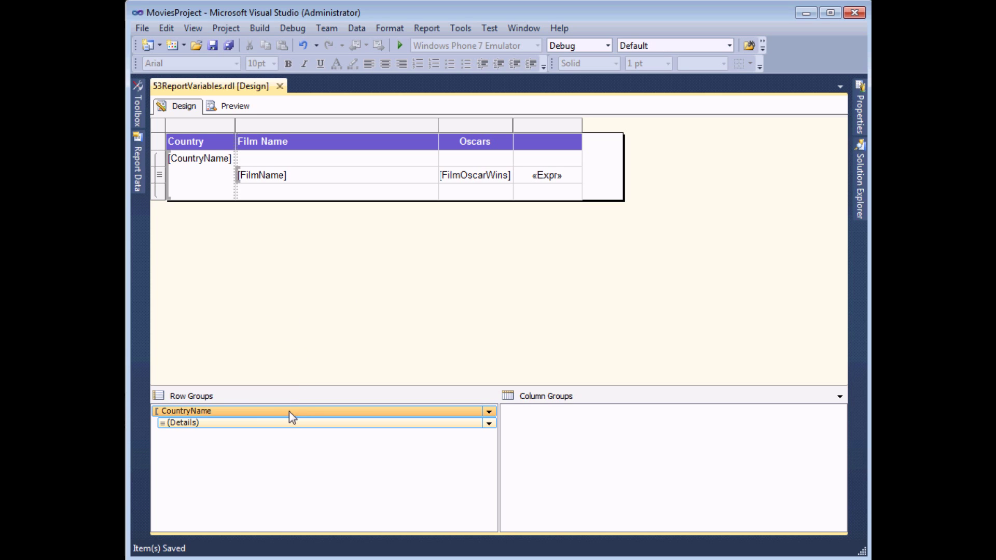
{"action": "right_click", "coordinate": [214, 411]}
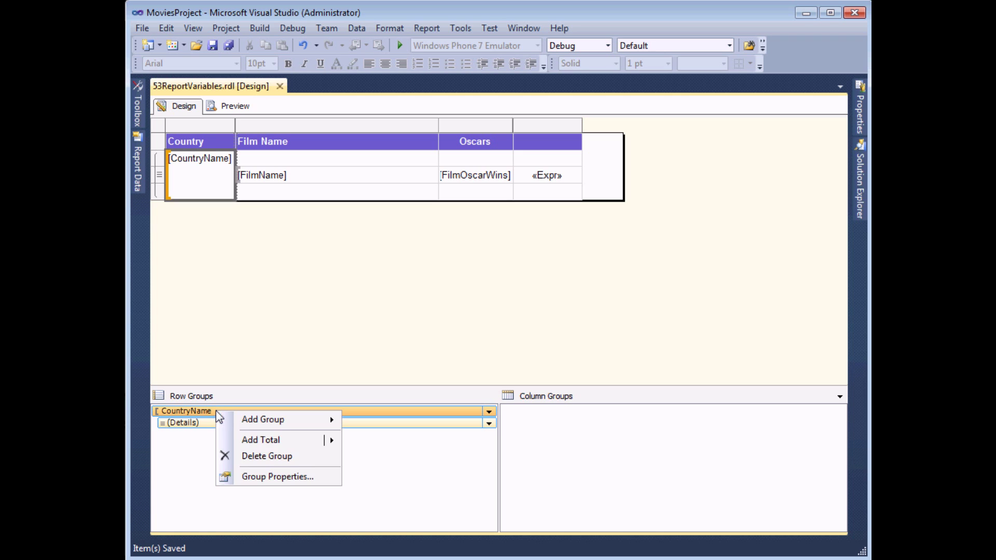
{"action": "left_click", "coordinate": [247, 477]}
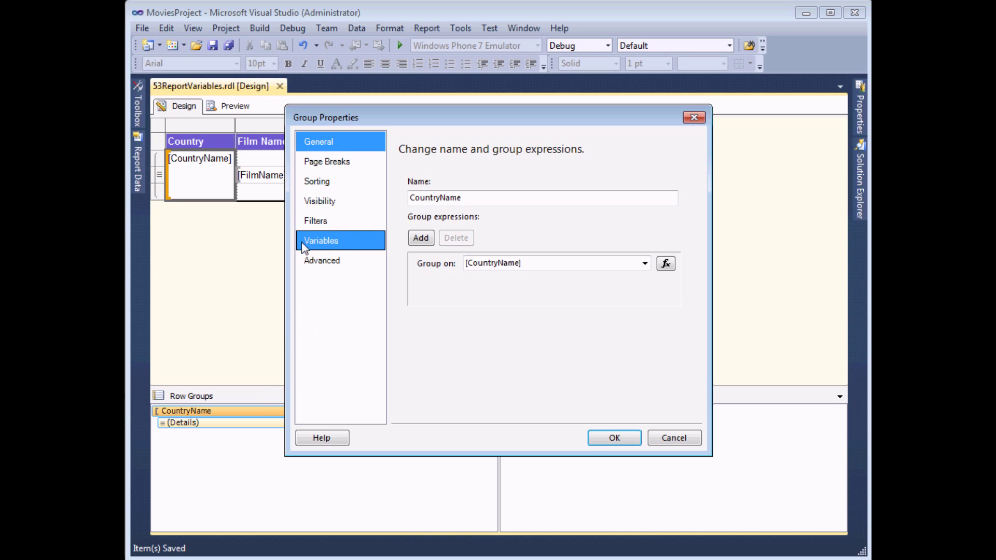
{"action": "left_click", "coordinate": [323, 244]}
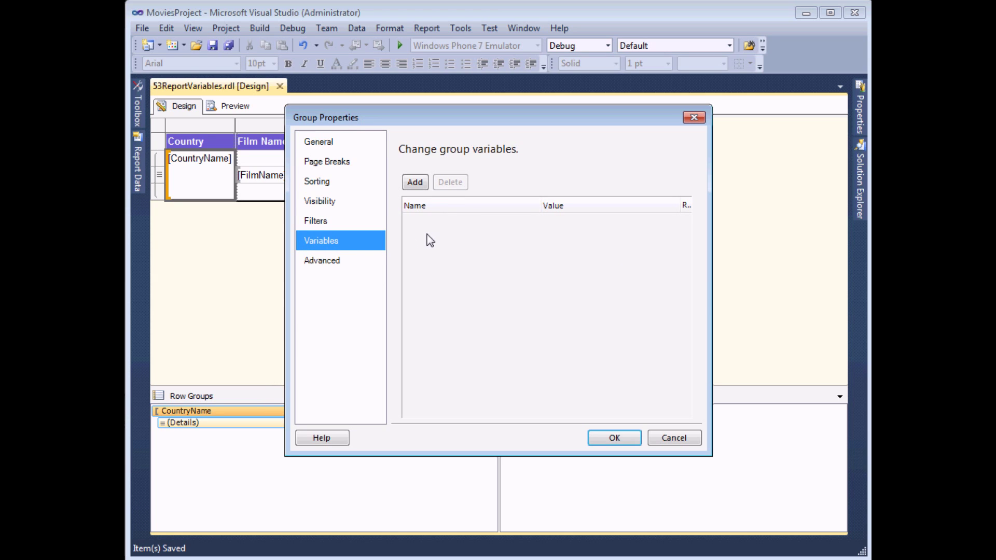
{"action": "left_click", "coordinate": [415, 182]}
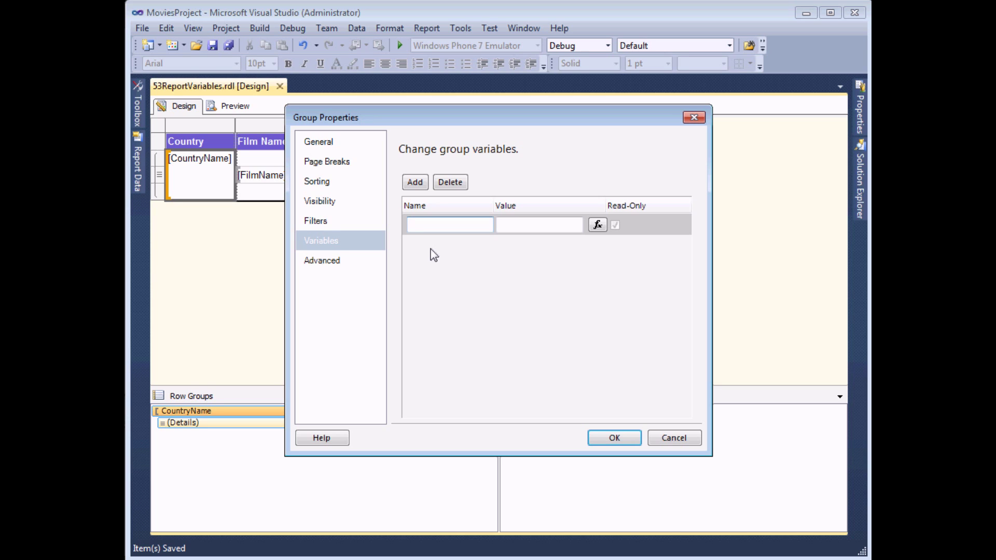
{"action": "type", "text": "gvTotalOscars"}
Set the gvTotalOscars group variable's value to =SUM(Fields!FilmOscarWins.Value) and apply the group properties
{"action": "left_click", "coordinate": [598, 227]}
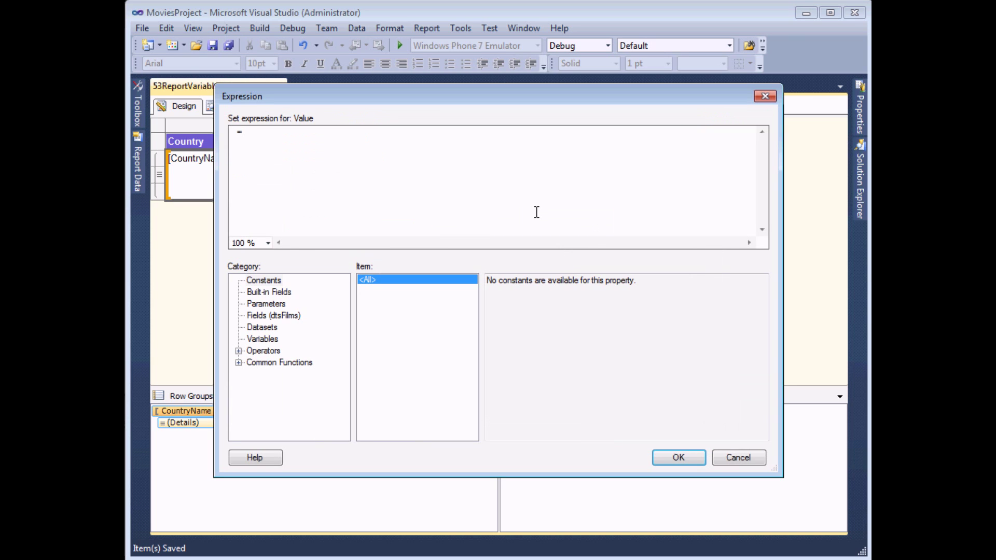
{"action": "type", "text": "SUM("}
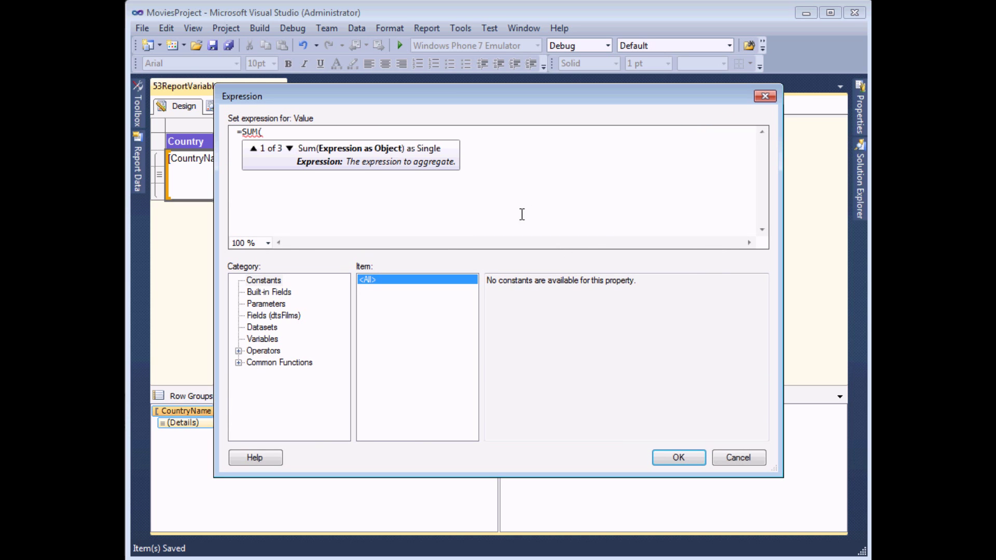
{"action": "left_click", "coordinate": [266, 316]}
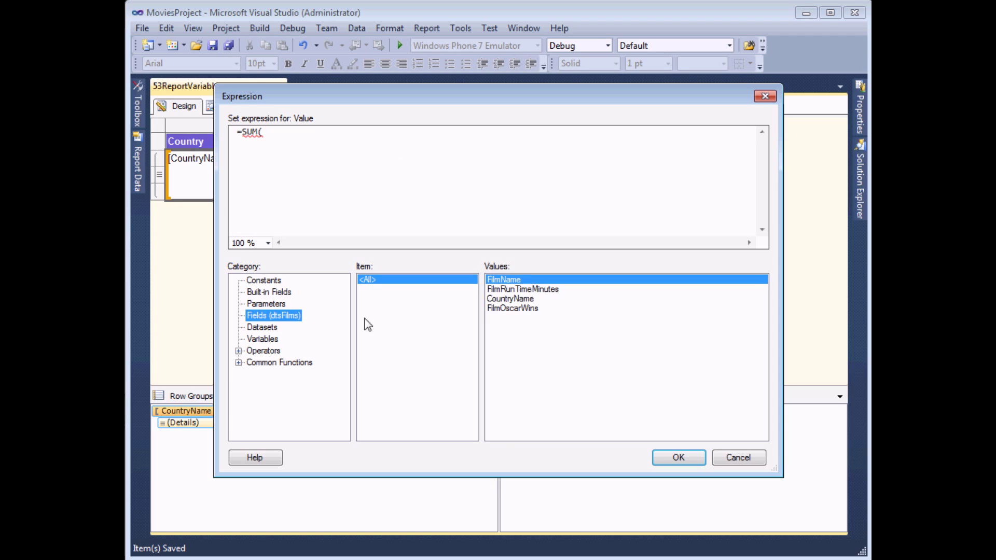
{"action": "left_click", "coordinate": [510, 309]}
{"action": "double_click", "coordinate": [509, 311]}
{"action": "type", "text": ")"}
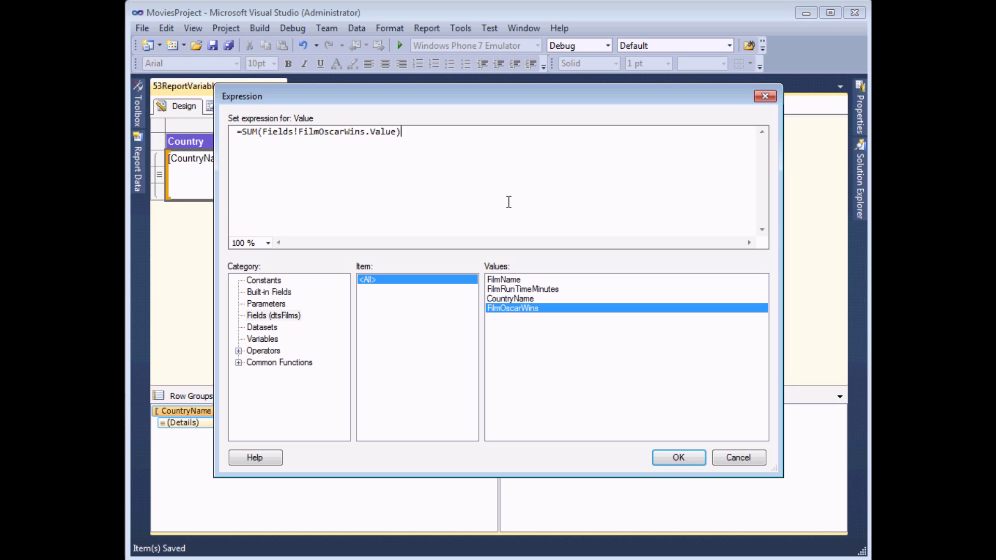
{"action": "left_click", "coordinate": [682, 459]}
{"action": "left_click", "coordinate": [616, 439]}
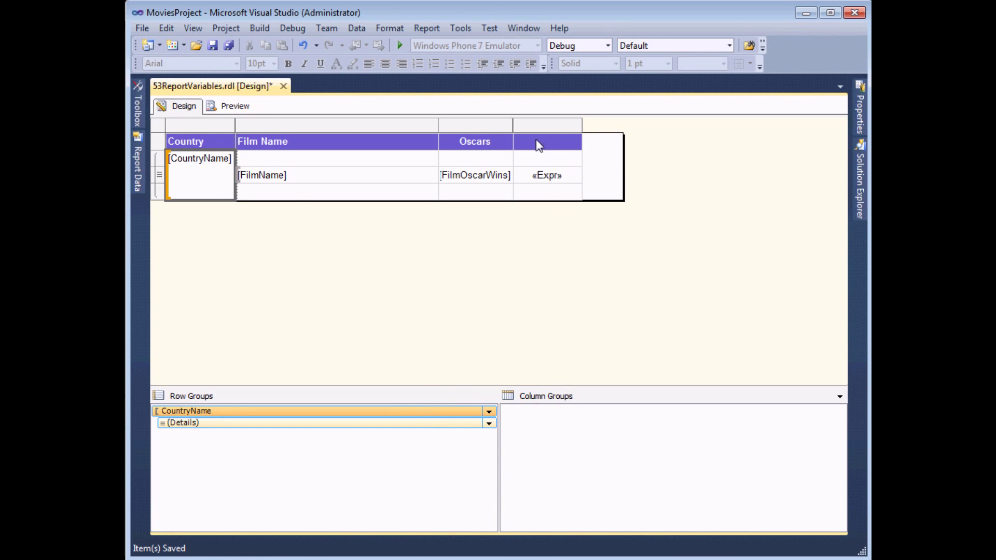
Insert a new column to the right of the existing percentage column in the film table
{"action": "right_click", "coordinate": [545, 126]}
{"action": "mouse_move", "coordinate": [611, 143]}
{"action": "left_click", "coordinate": [693, 152]}
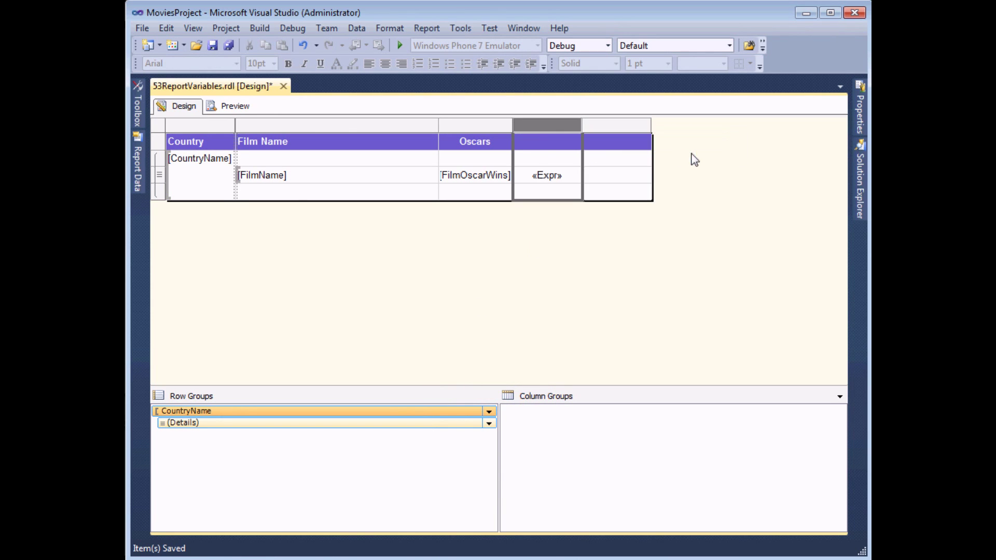
Enter the expression =Fields!FilmOscarWins.Value/Variables!rvTotalOscars.Value for the new column's cell in the film detail row
{"action": "left_click", "coordinate": [632, 178]}
{"action": "right_click", "coordinate": [613, 178]}
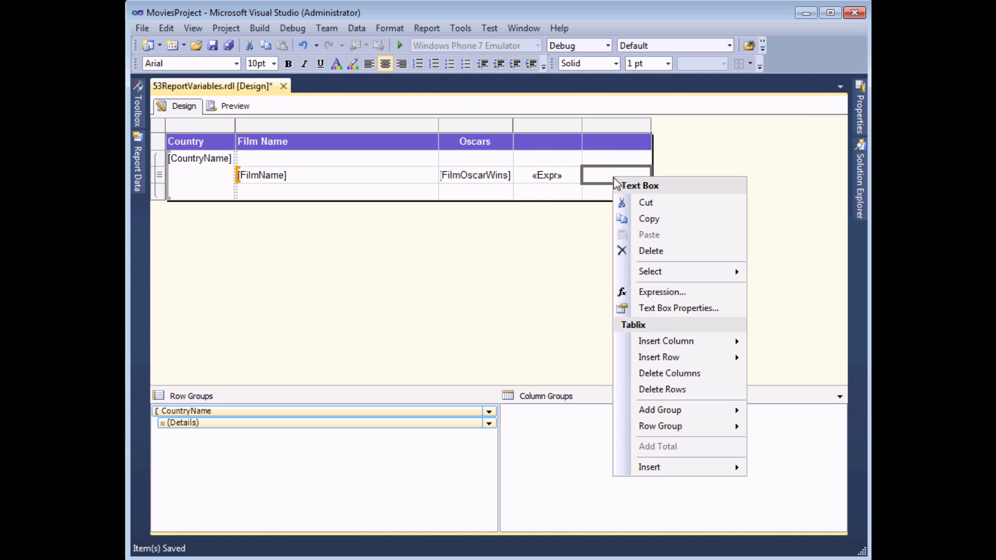
{"action": "left_click", "coordinate": [670, 294]}
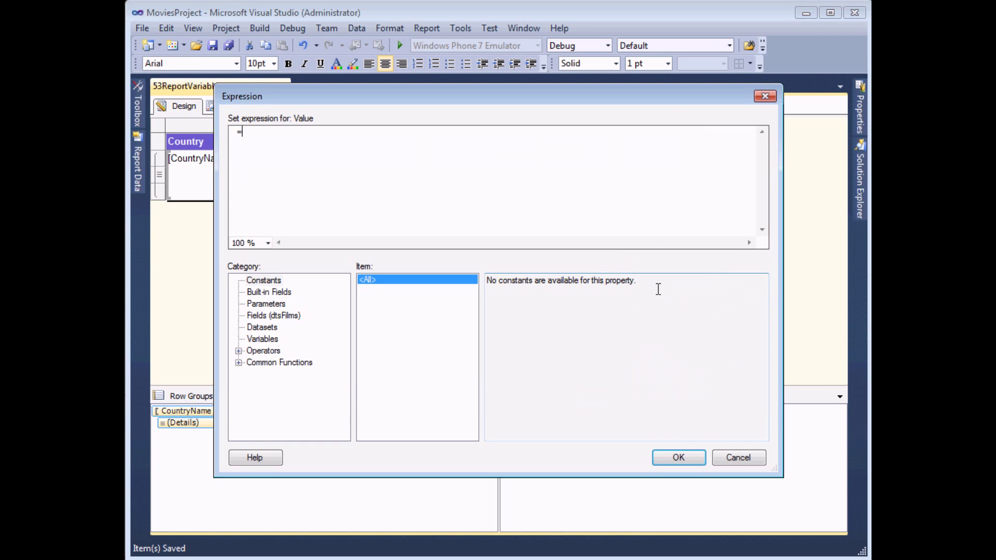
{"action": "left_click", "coordinate": [273, 316]}
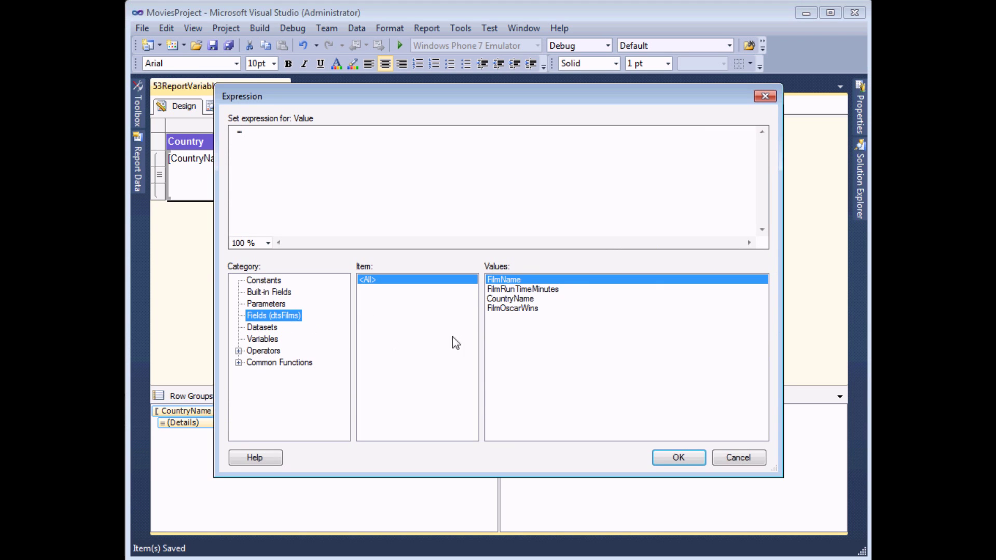
{"action": "double_click", "coordinate": [512, 308]}
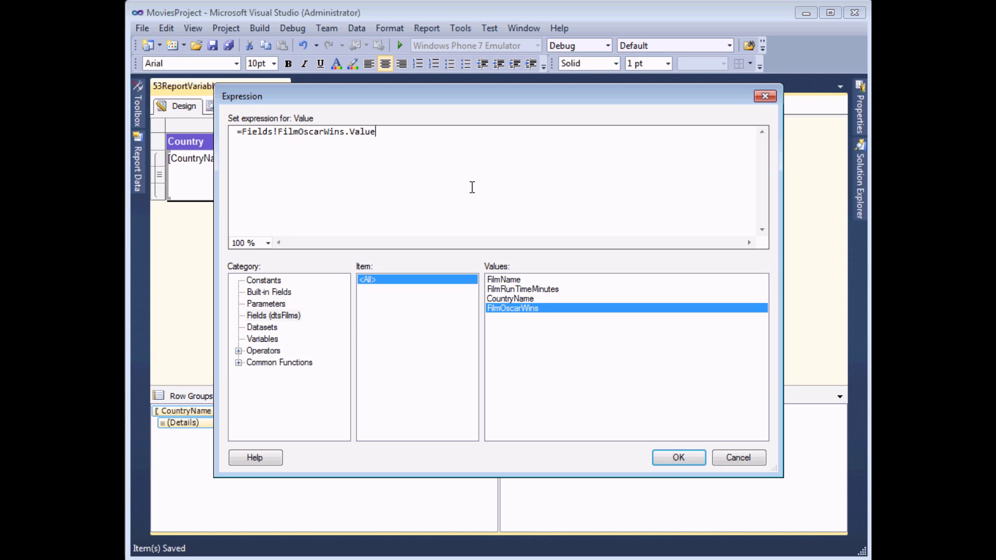
{"action": "type", "text": "/"}
{"action": "left_click", "coordinate": [265, 340]}
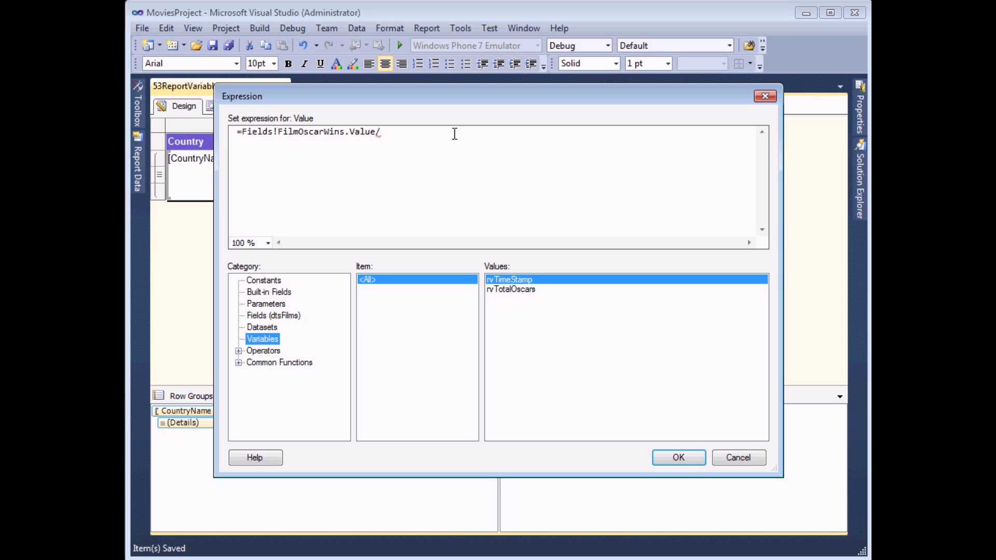
{"action": "double_click", "coordinate": [511, 290]}
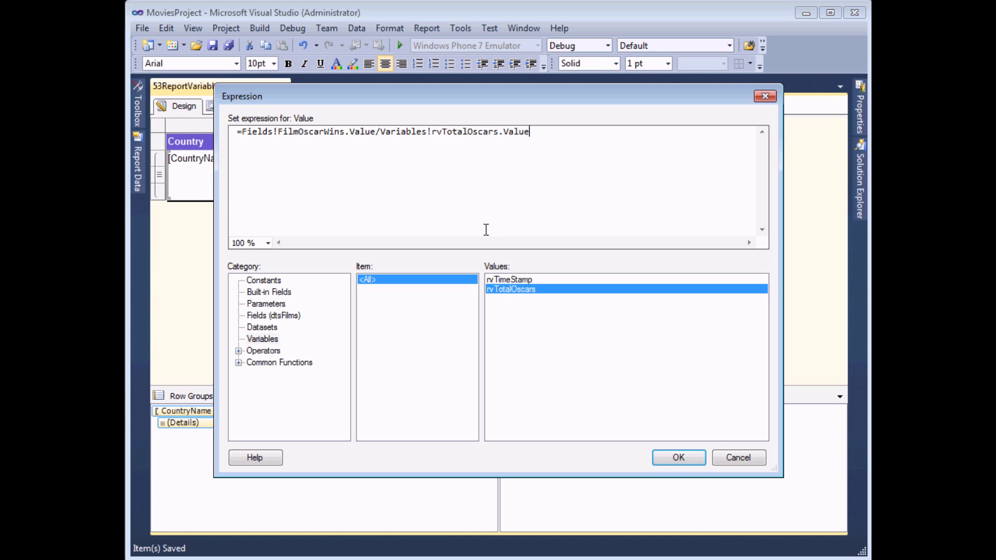
Change the variable reference in the new cell's expression to gvTotalOscars and apply the expression
{"action": "double_click", "coordinate": [454, 133]}
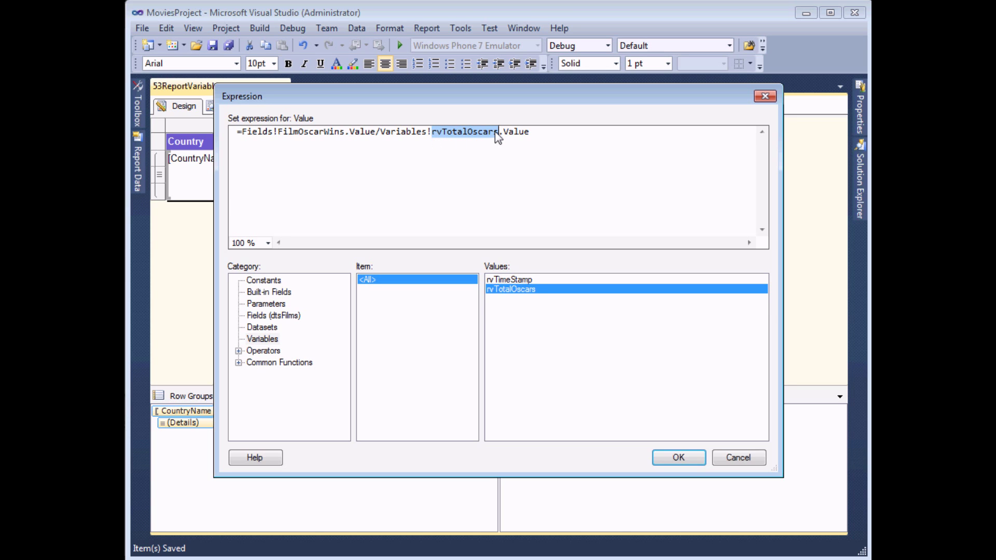
{"action": "left_click", "coordinate": [440, 135]}
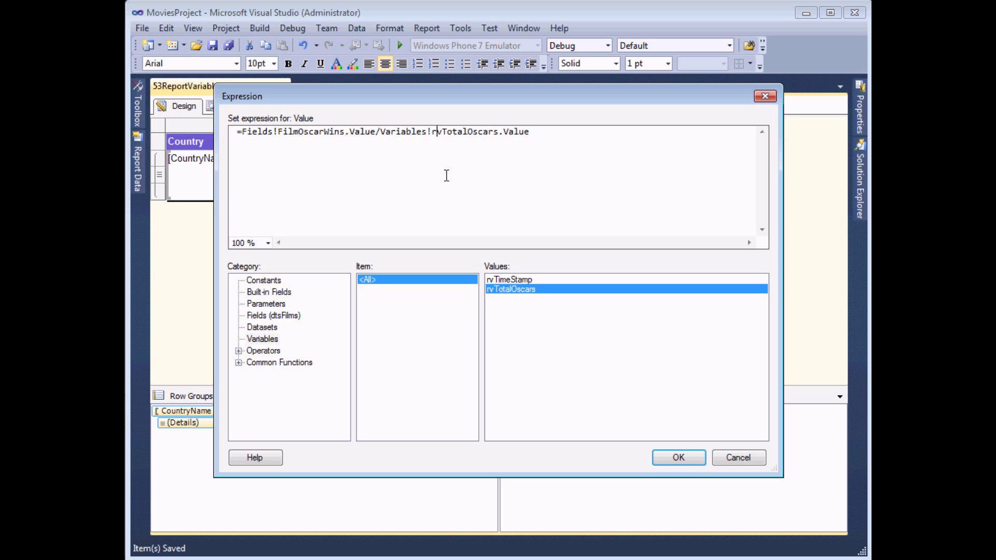
{"action": "key", "text": "BackSpace"}
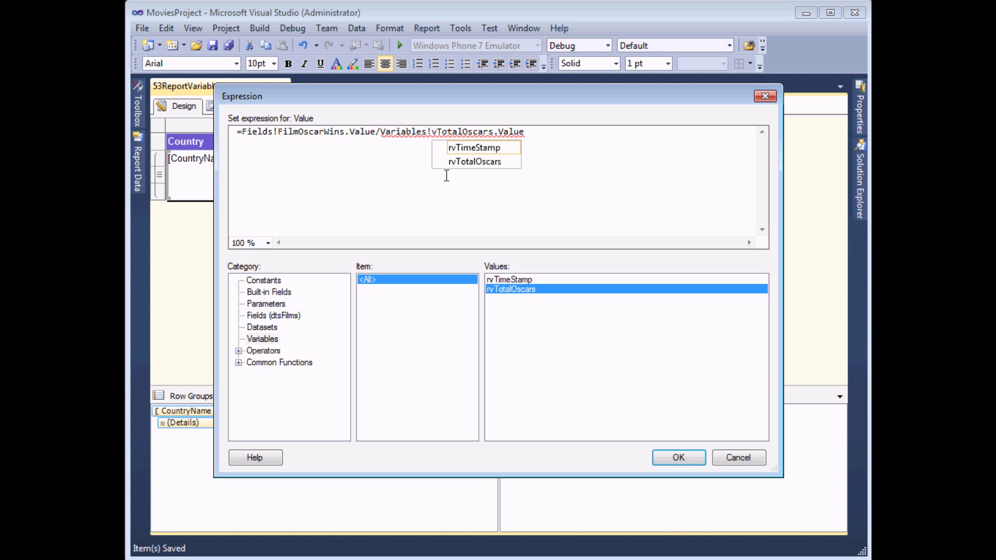
{"action": "type", "text": "g"}
{"action": "left_click", "coordinate": [535, 133]}
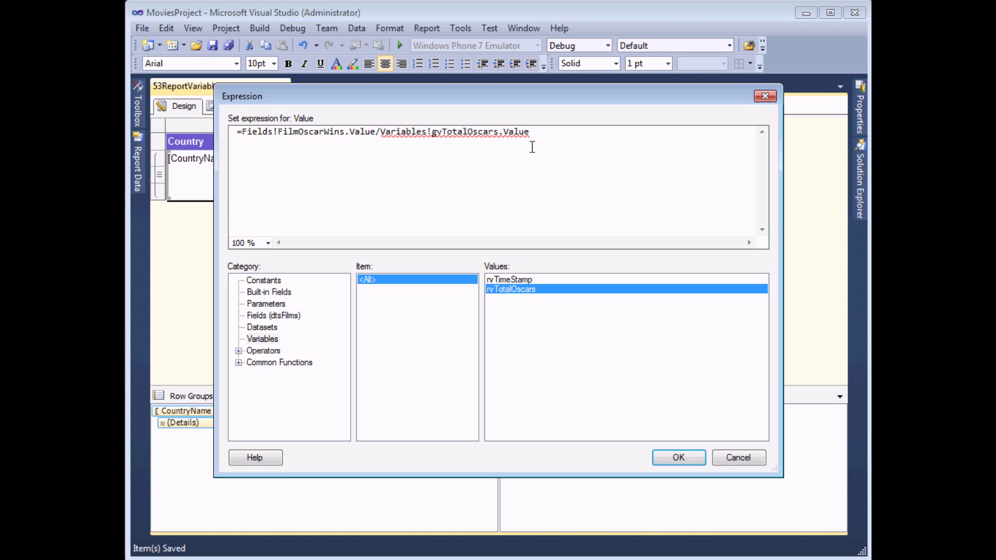
{"action": "left_click", "coordinate": [663, 457]}
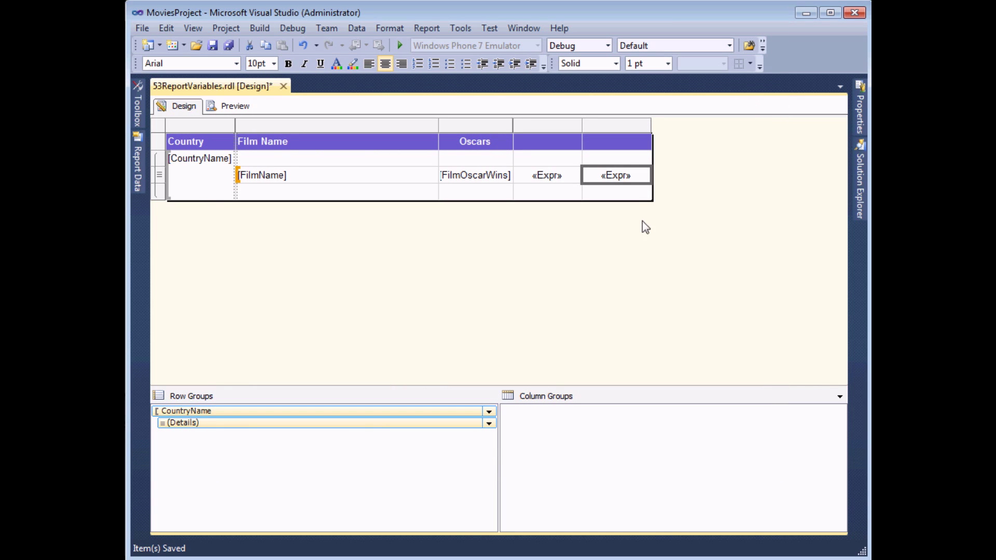
Format the new expression cell in the detail row as Percentage
{"action": "right_click", "coordinate": [640, 179]}
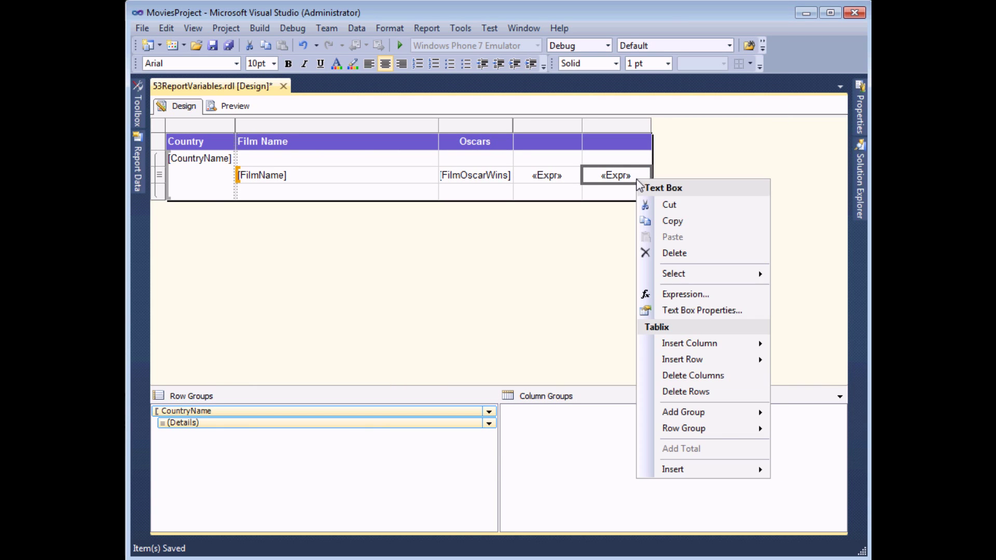
{"action": "left_click", "coordinate": [690, 311]}
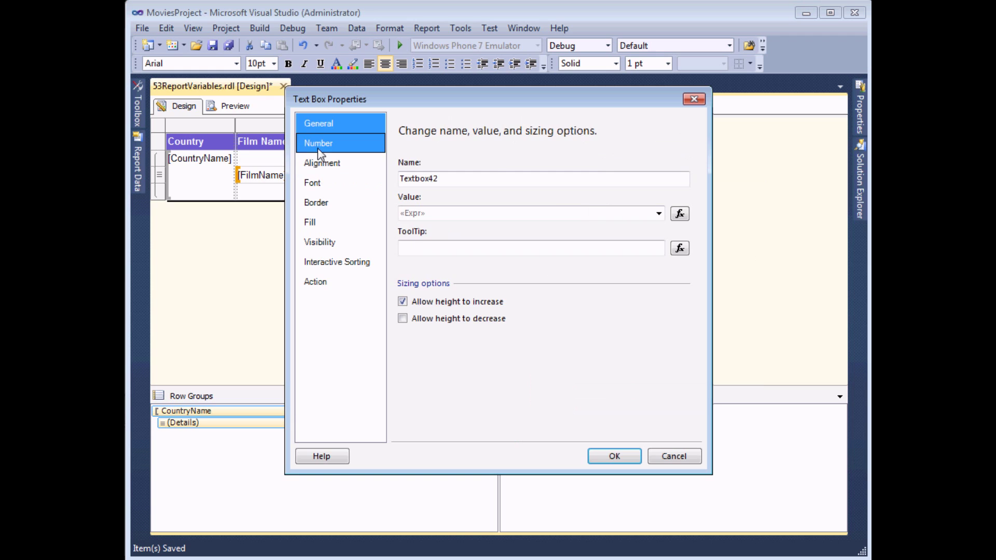
{"action": "left_click", "coordinate": [319, 146]}
{"action": "left_click", "coordinate": [423, 221]}
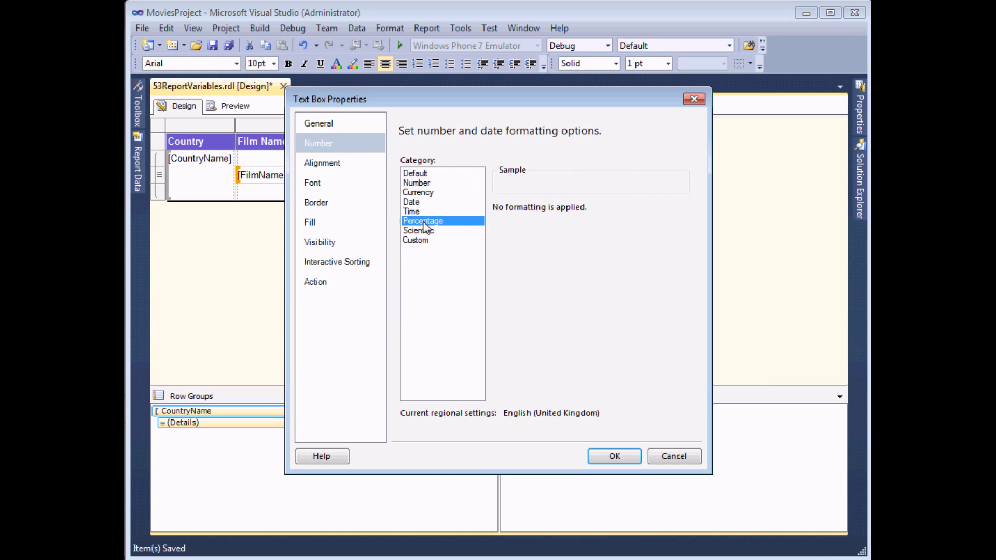
{"action": "left_click", "coordinate": [614, 457]}
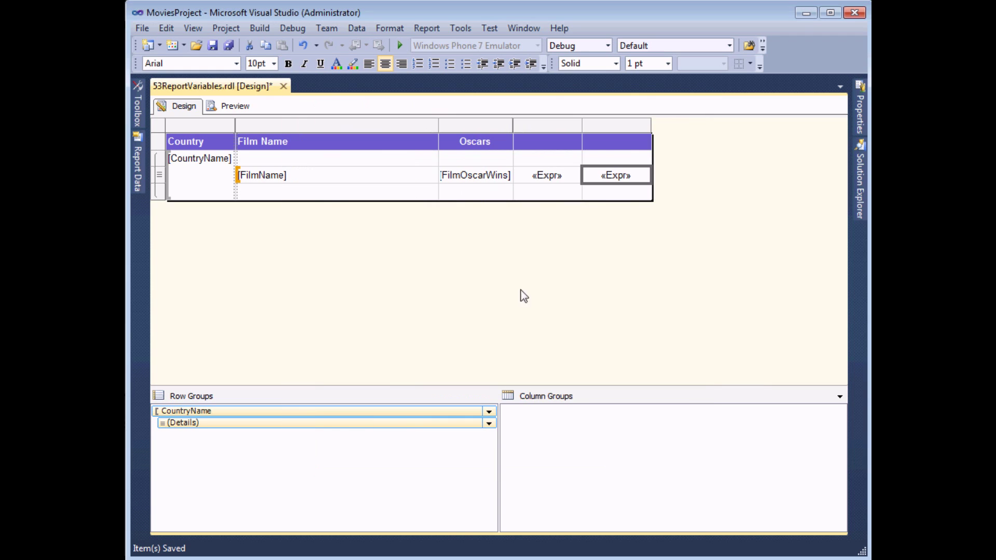
Preview the report and examine each film's share of its country's Oscars
{"action": "left_click", "coordinate": [240, 110]}
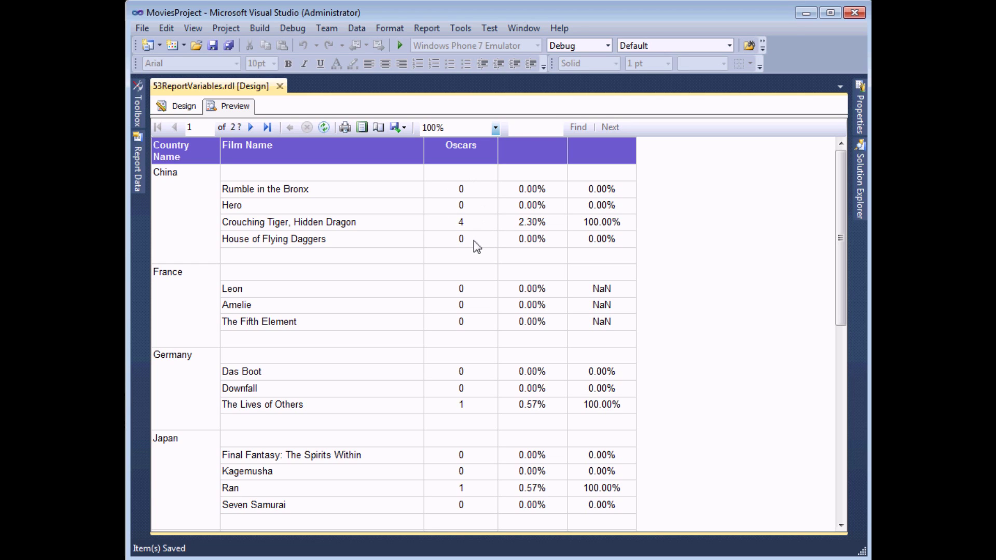
{"action": "left_click_drag", "start_coordinate": [841, 213], "coordinate": [843, 281]}
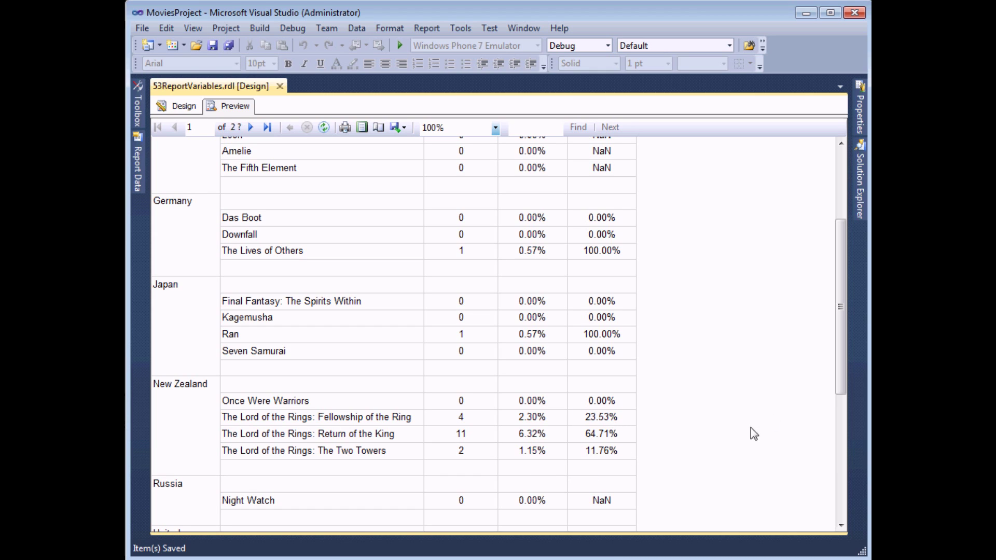
{"action": "left_click_drag", "start_coordinate": [842, 328], "coordinate": [827, 253]}
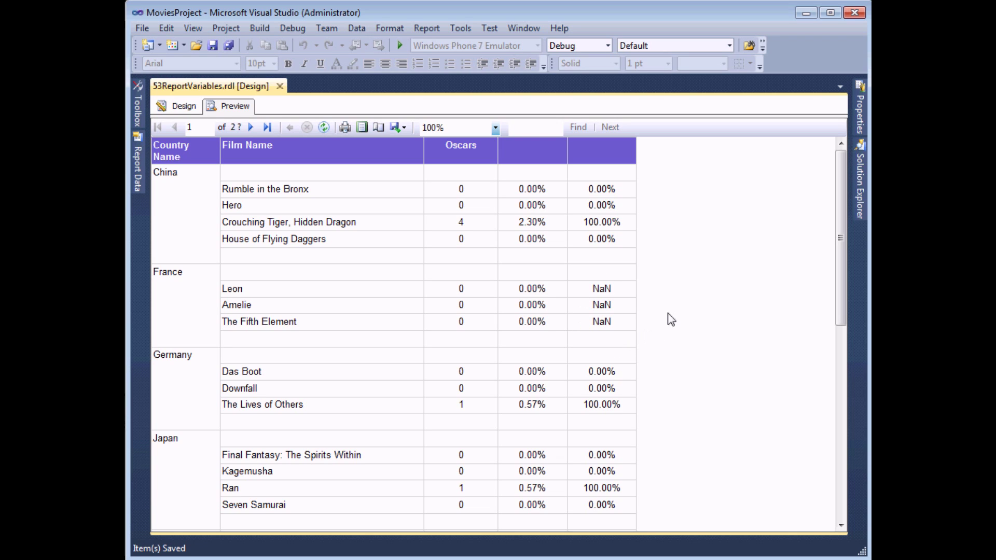
Change the country share cell's expression to =iif(Variables!gvTotalOscars.Value=0,0,Fields!FilmOscarWins.Value/Variables!gvTotalOscars.Value) and preview the report
{"action": "left_click", "coordinate": [178, 105]}
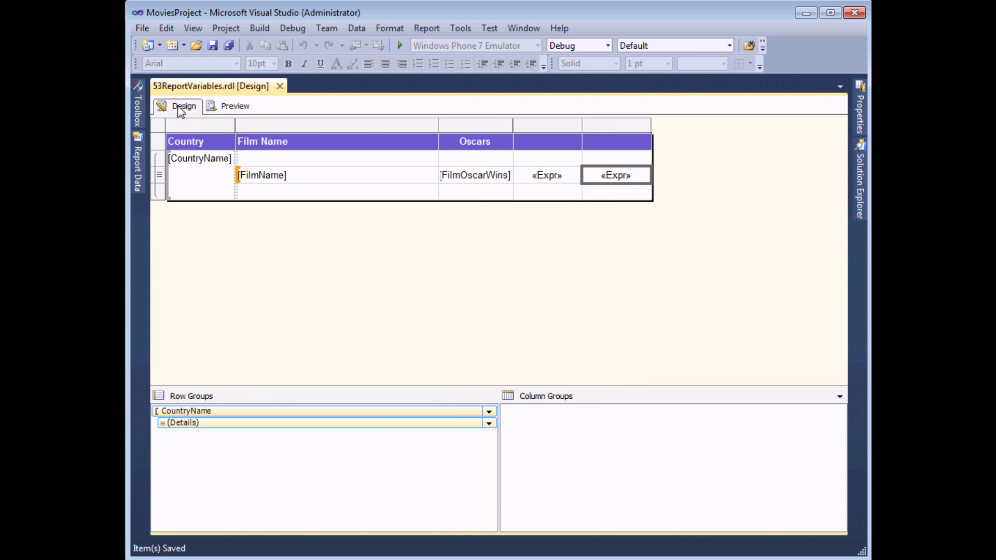
{"action": "right_click", "coordinate": [594, 182]}
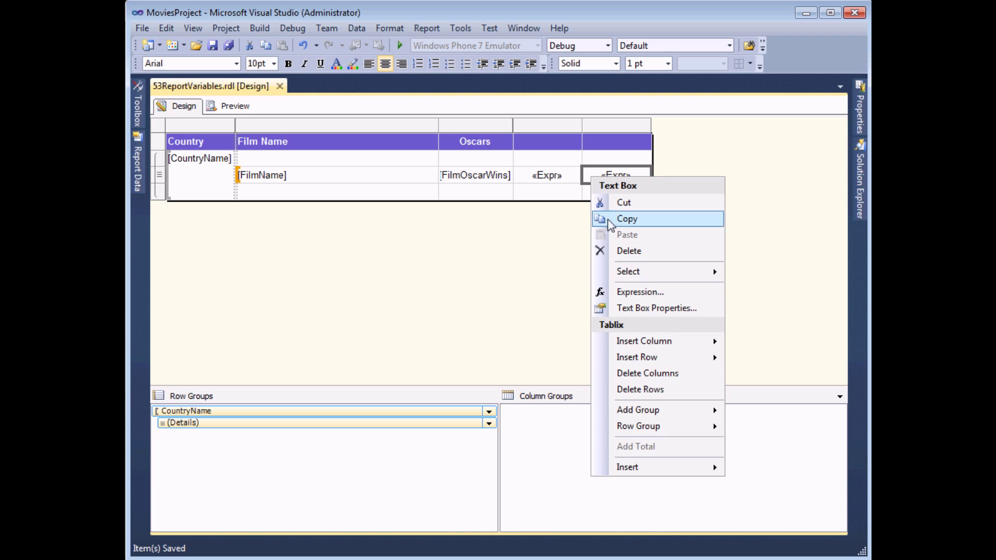
{"action": "left_click", "coordinate": [602, 291]}
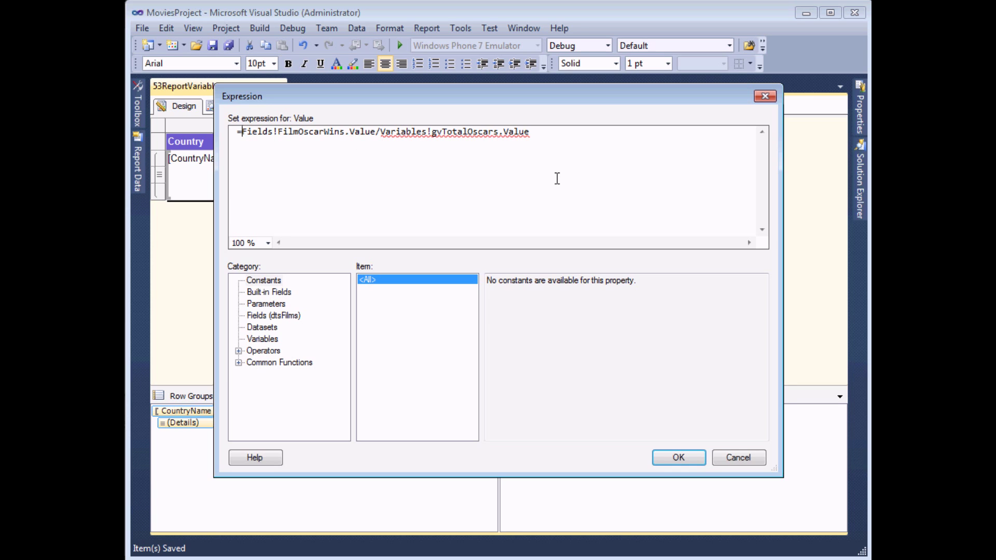
{"action": "type", "text": "iif("}
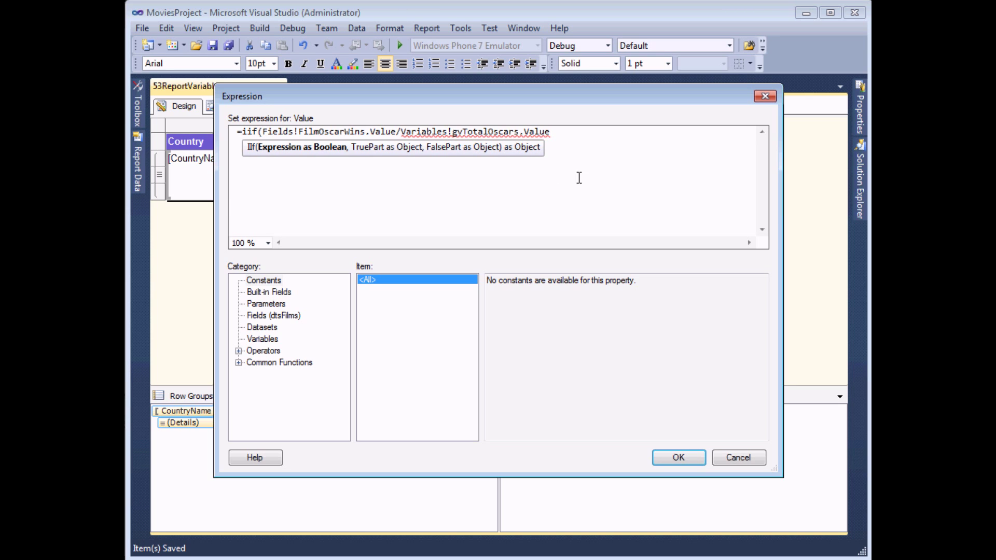
{"action": "left_click_drag", "start_coordinate": [400, 132], "coordinate": [552, 134]}
{"action": "key", "text": "ctrl+c"}
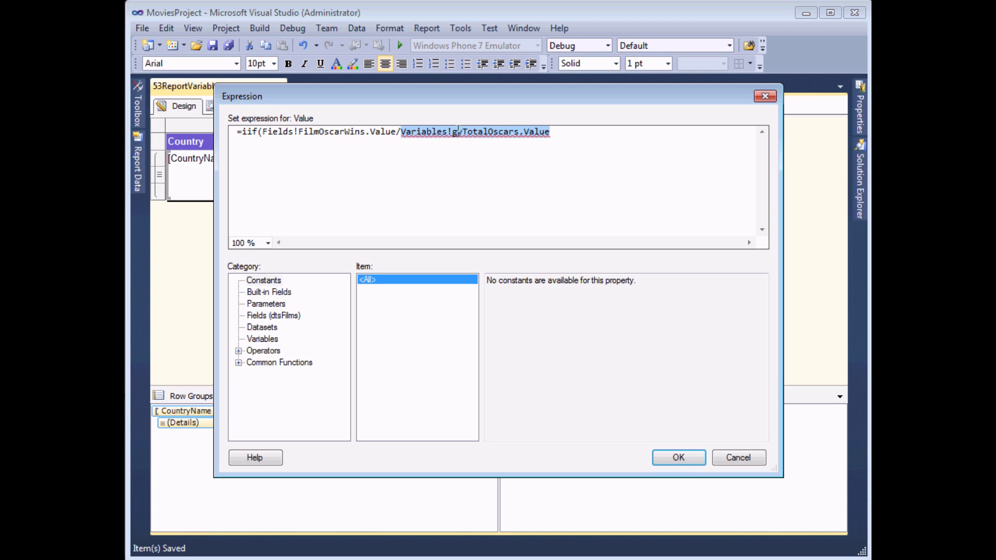
{"action": "left_click", "coordinate": [263, 132]}
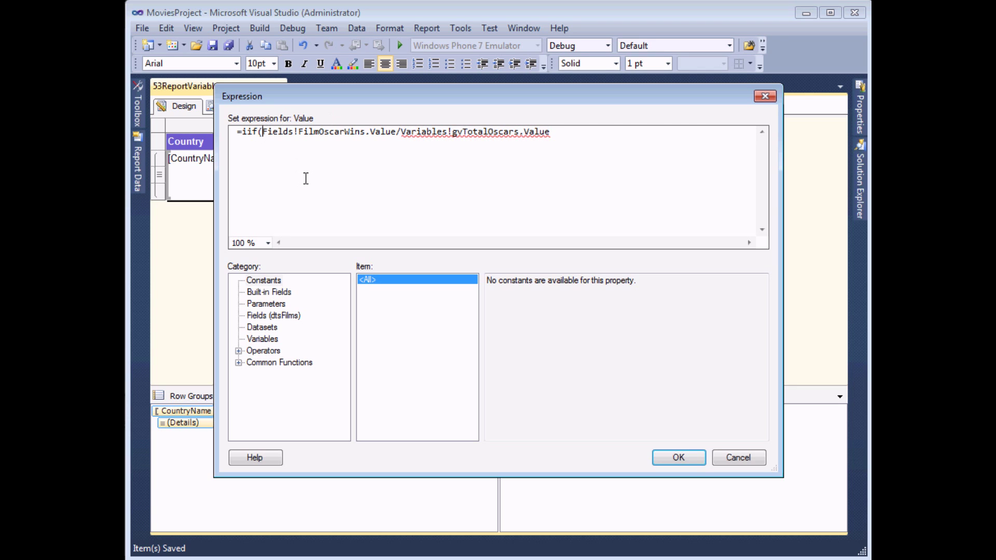
{"action": "key", "text": "ctrl+v"}
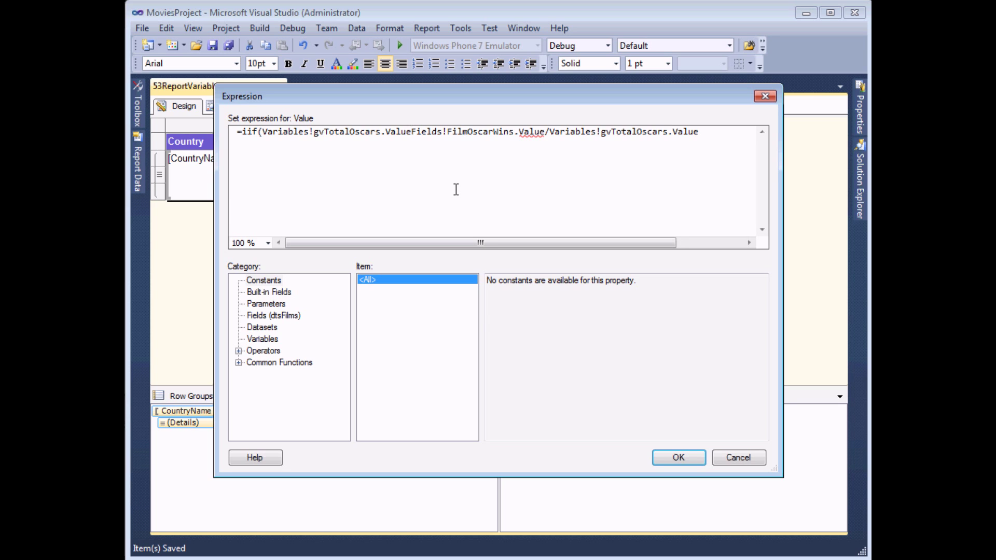
{"action": "type", "text": "=0"}
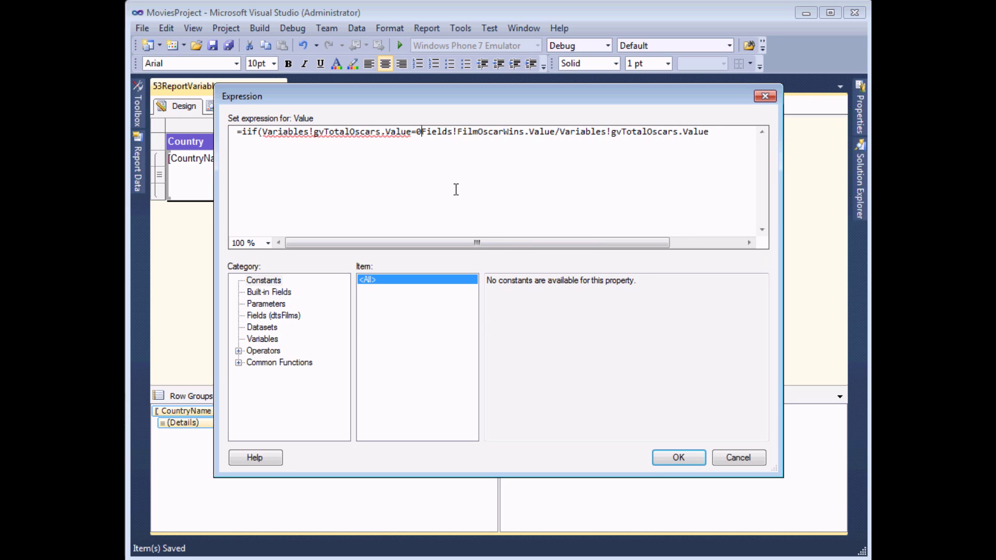
{"action": "type", "text": ","}
{"action": "type", "text": "0"}
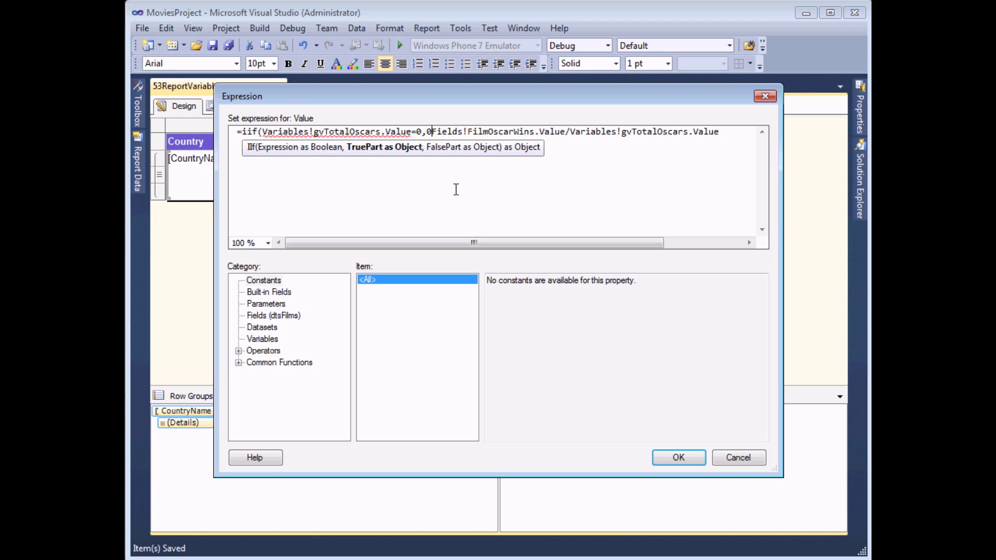
{"action": "type", "text": ","}
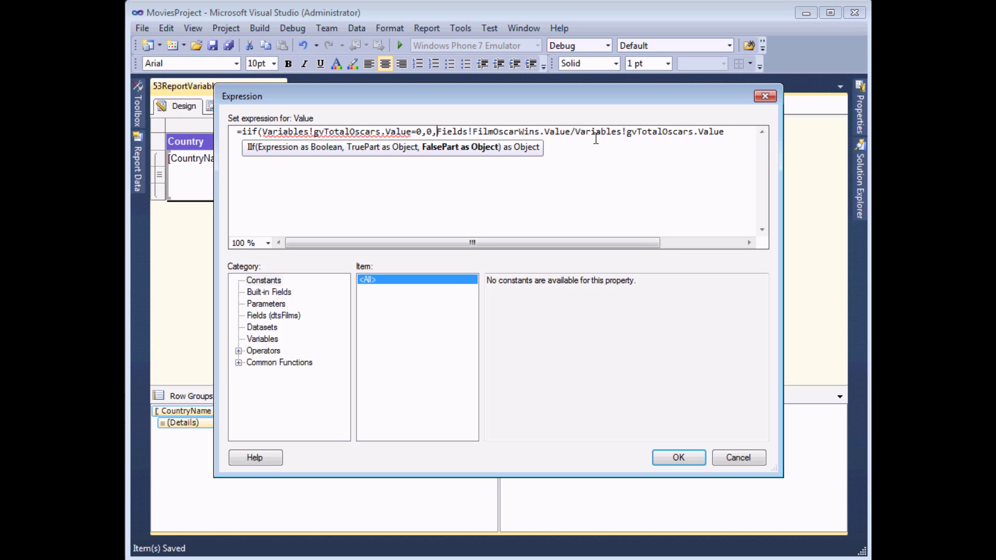
{"action": "left_click", "coordinate": [730, 133]}
{"action": "type", "text": ")"}
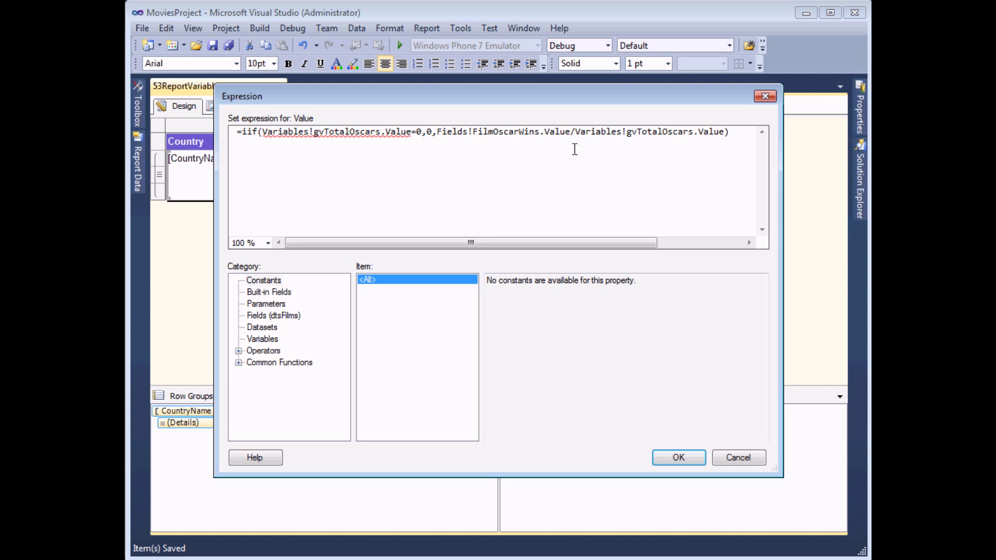
{"action": "left_click", "coordinate": [681, 456]}
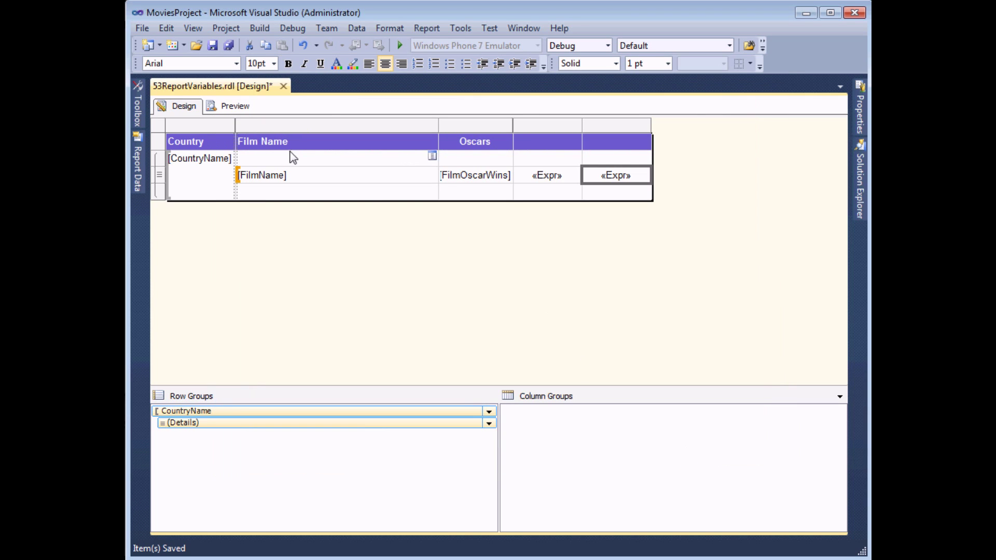
{"action": "left_click", "coordinate": [234, 107]}
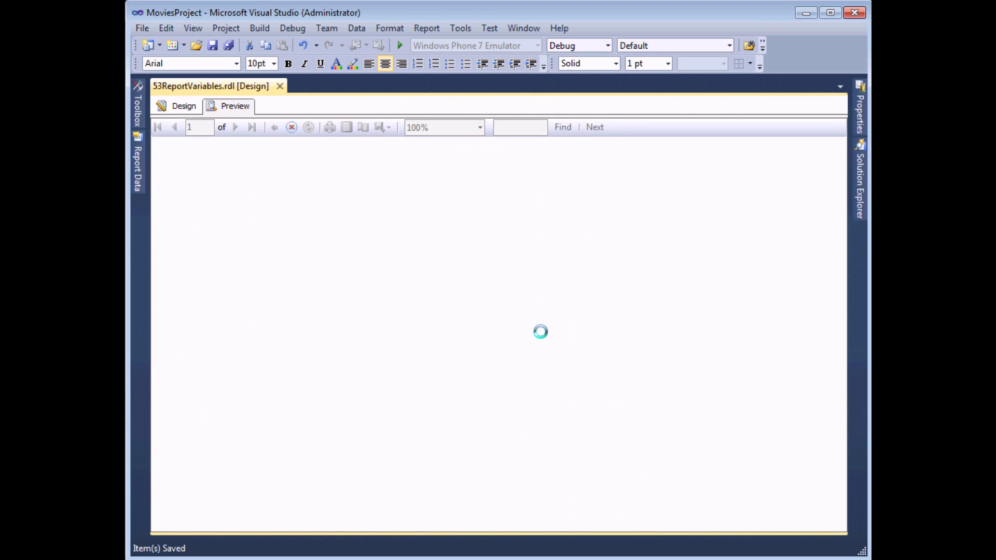